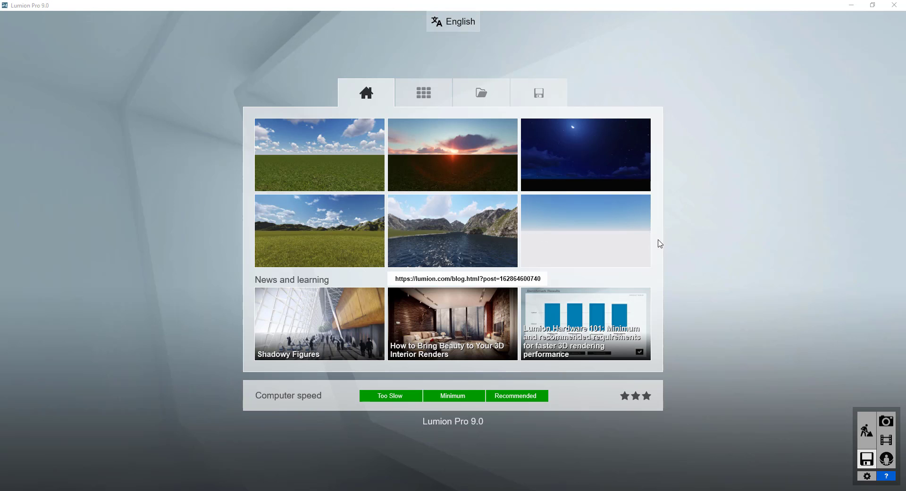
# Step: Open the Office example scene
pyautogui.click(423, 94)
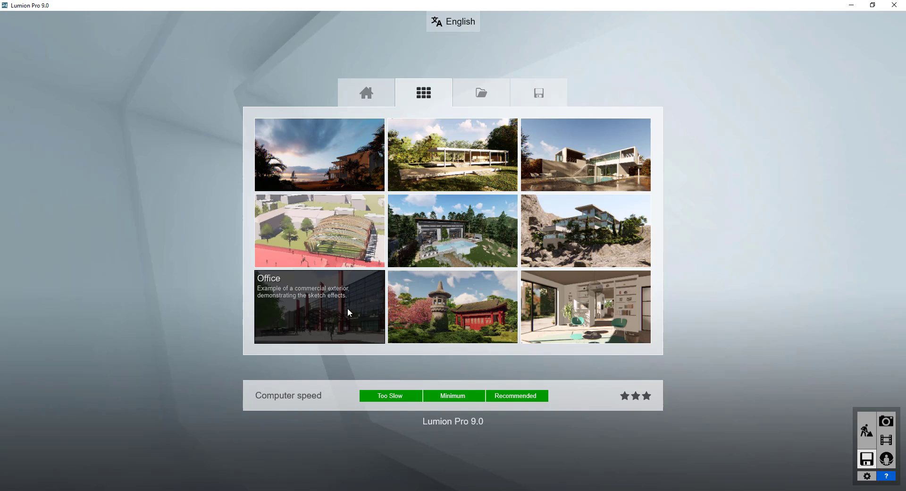
pyautogui.click(332, 299)
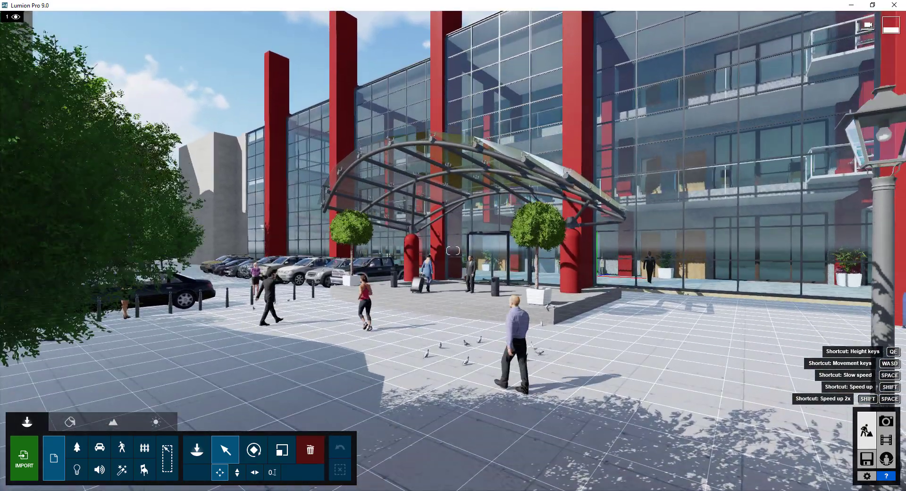
pyautogui.press('w')
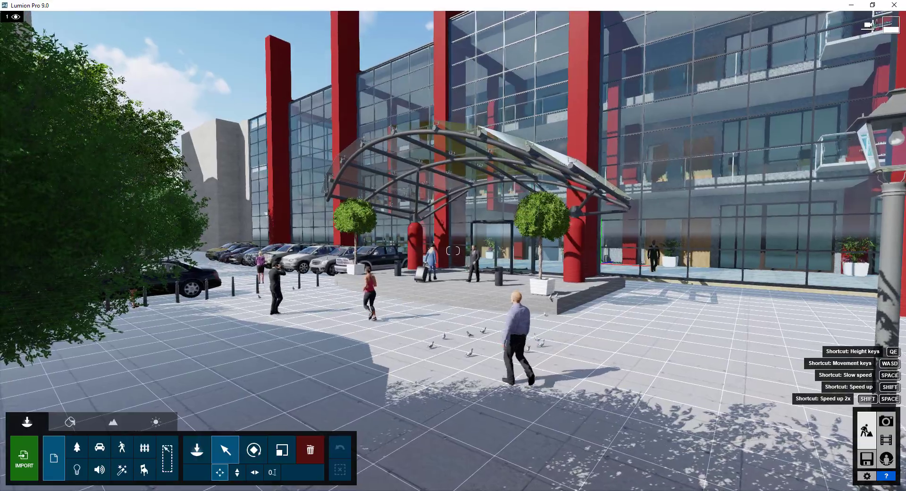
pyautogui.press('w')
pyautogui.press('s')
pyautogui.moveTo(453, 250); pyautogui.dragTo(483, 281, button='right')
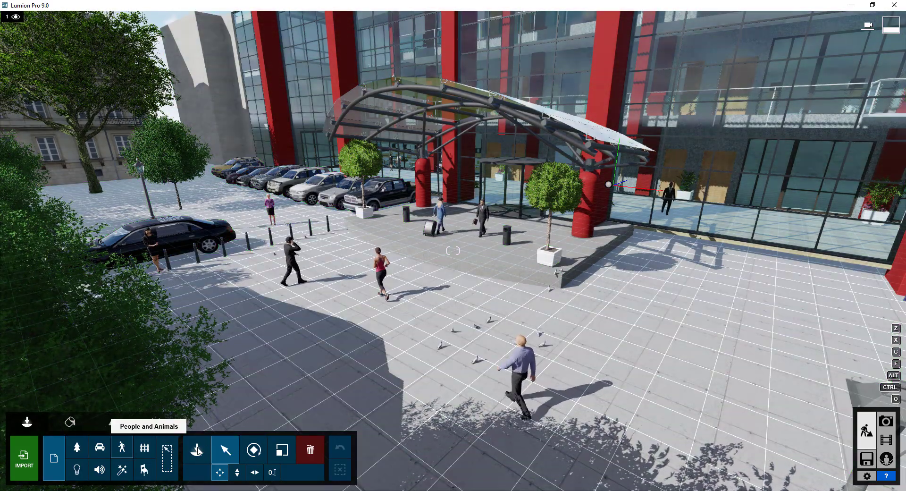
# Step: Browse the 3D men in the character library and preview the man with a briefcase on the plaza
pyautogui.click(197, 450)
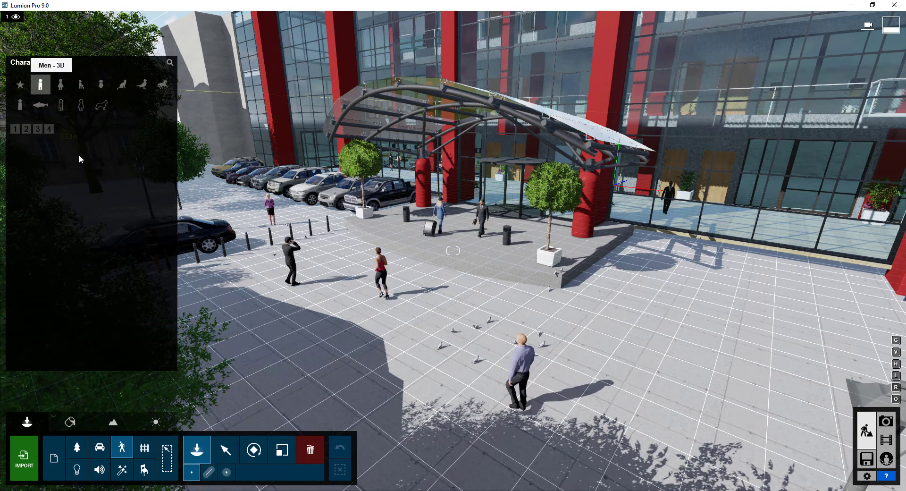
pyautogui.moveTo(131, 157)
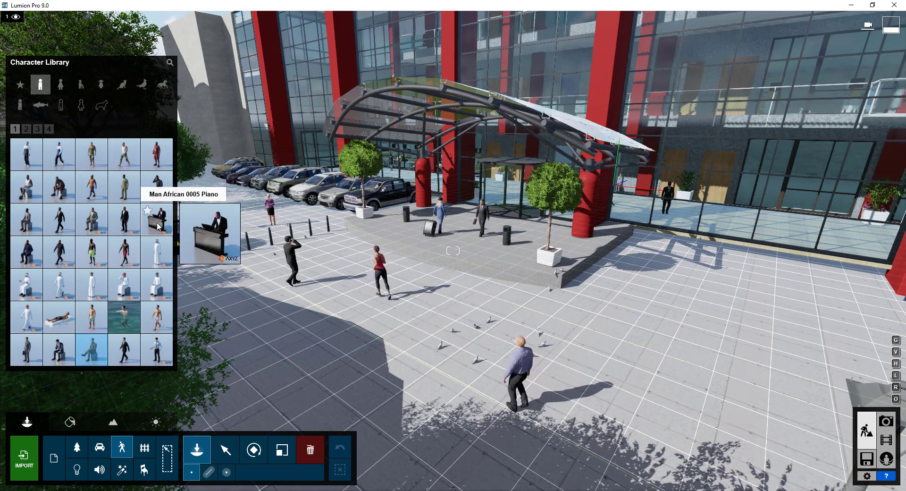
pyautogui.moveTo(156, 253)
pyautogui.moveTo(79, 323)
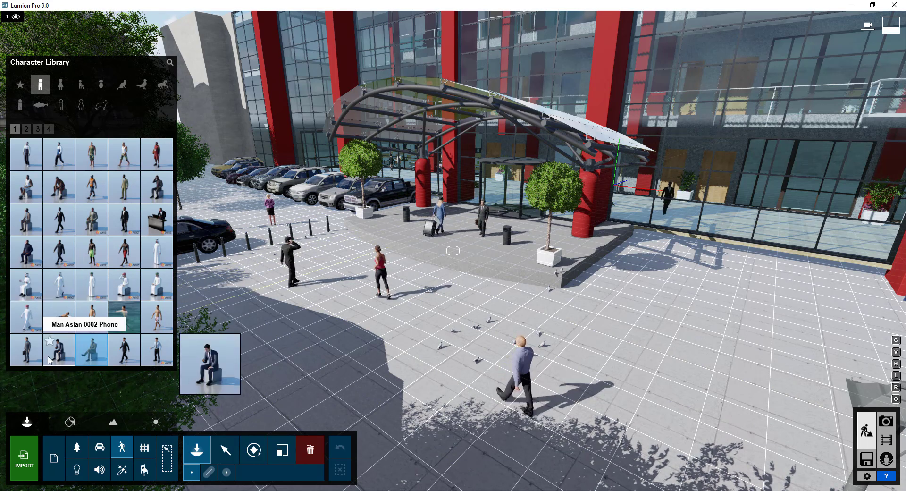
pyautogui.moveTo(104, 352)
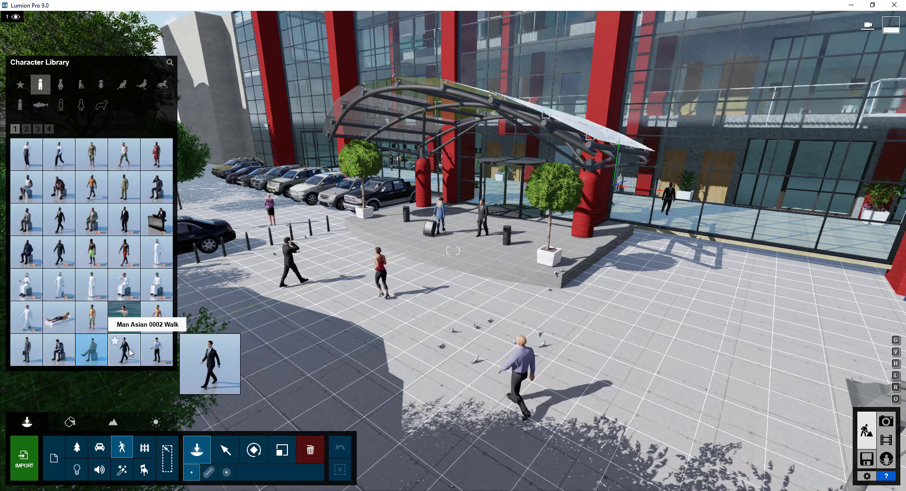
pyautogui.click(566, 335)
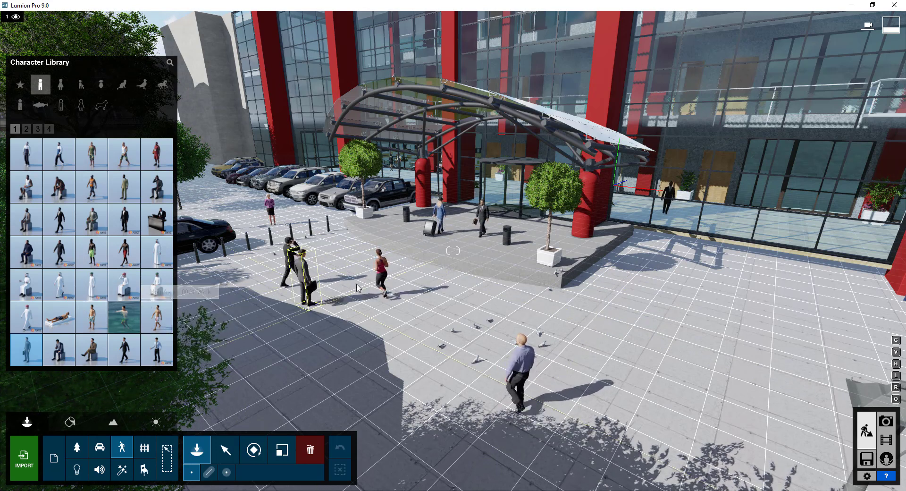
pyautogui.click(361, 305)
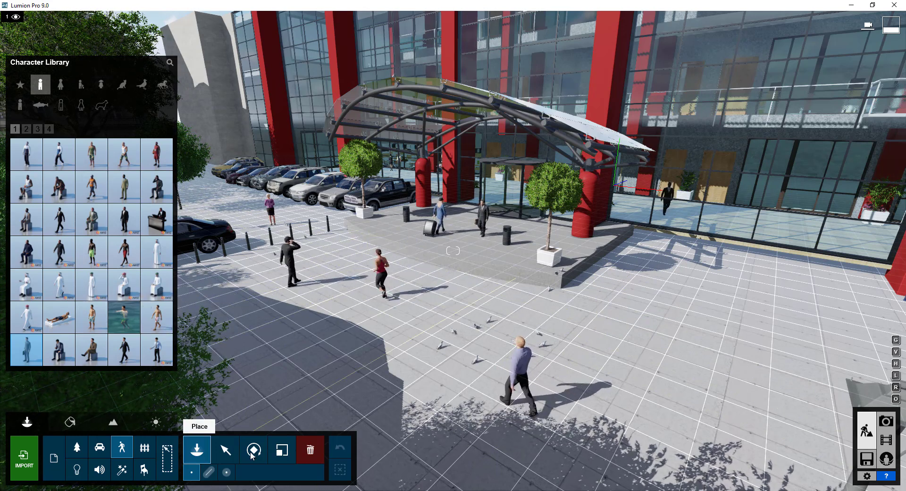
pyautogui.click(225, 449)
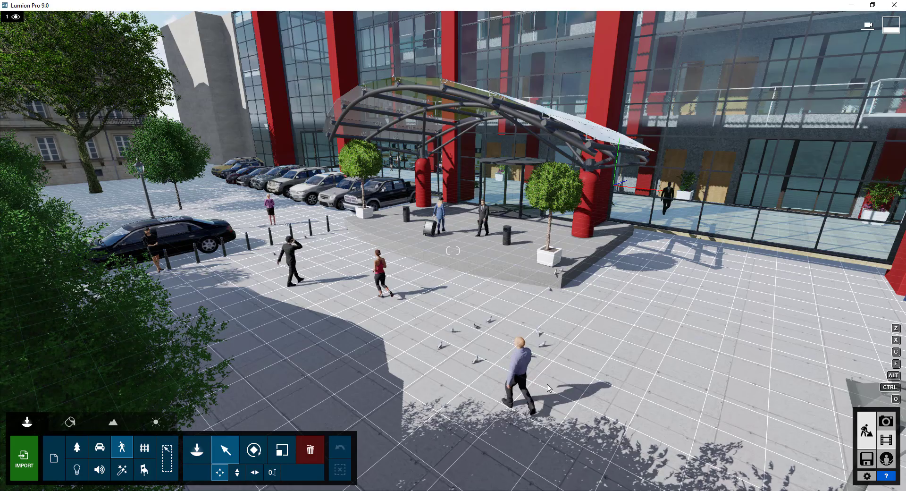
# Step: Start recording a clip in empty movie slot 7 and capture a camera keyframe facing the building's entrance canopy
pyautogui.click(885, 439)
pyautogui.click(562, 438)
pyautogui.click(576, 313)
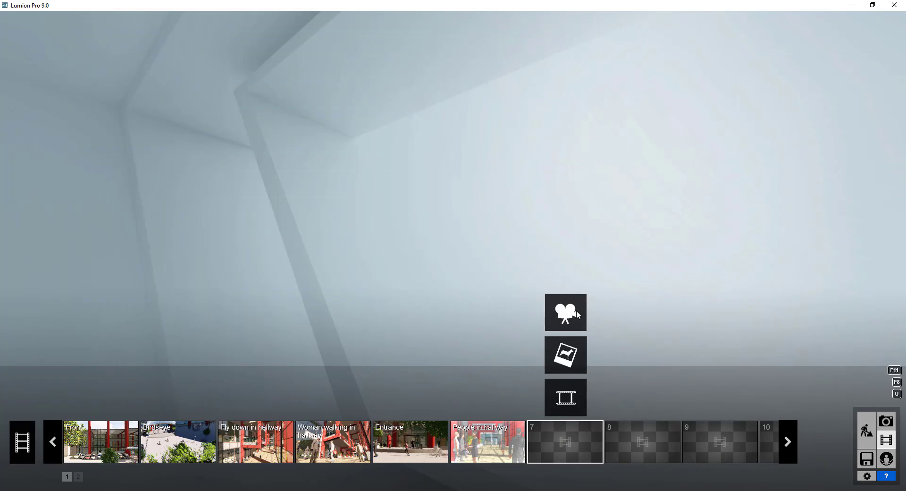
pyautogui.moveTo(577, 237); pyautogui.dragTo(651, 234, button='right')
pyautogui.press('w')
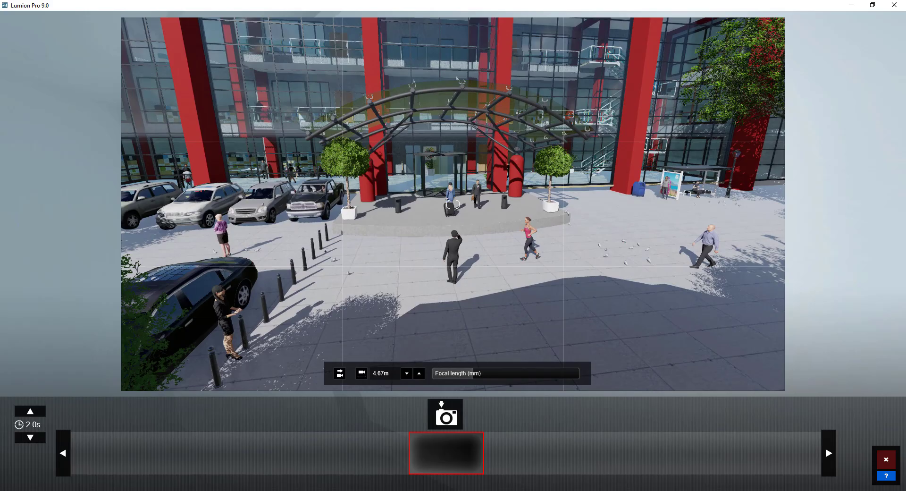
pyautogui.press('w')
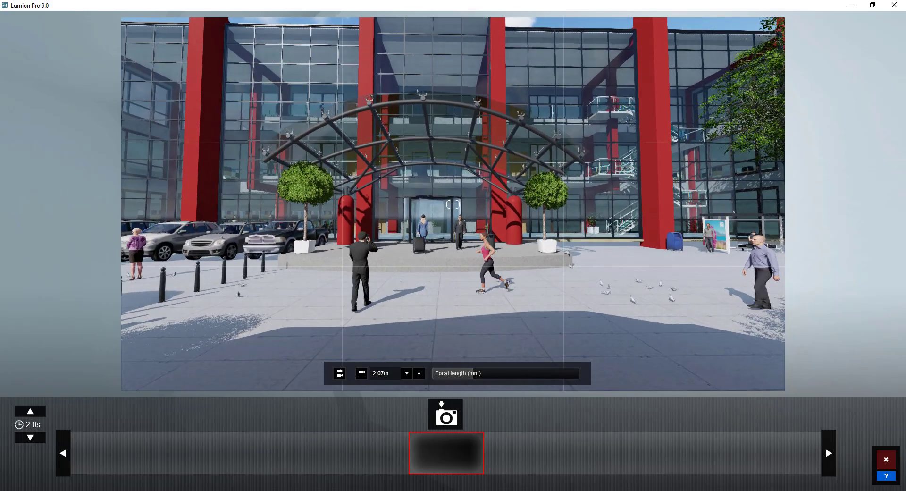
pyautogui.click(452, 415)
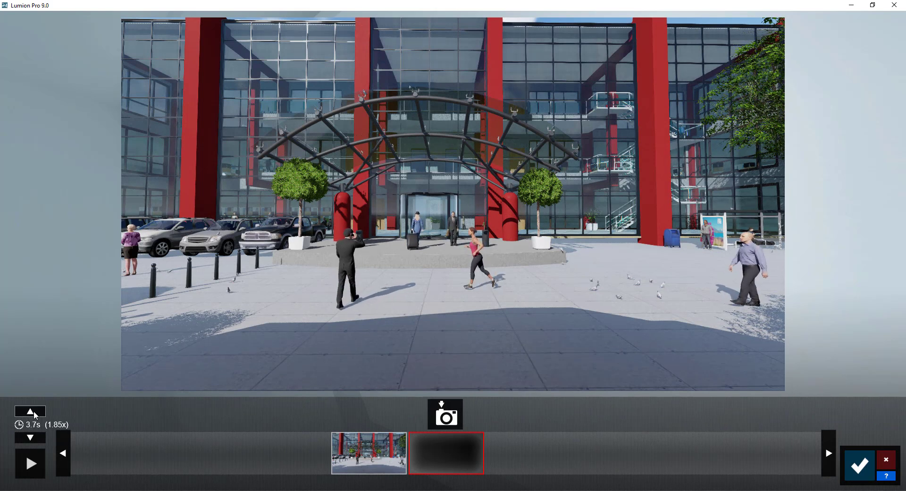
# Step: Set the clip's duration to 5 seconds, save it and play it back
pyautogui.click(32, 412)
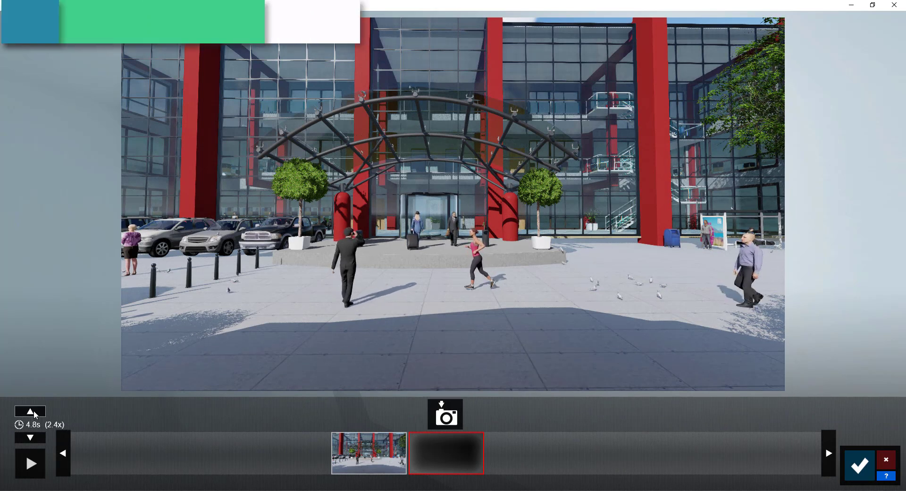
pyautogui.click(860, 465)
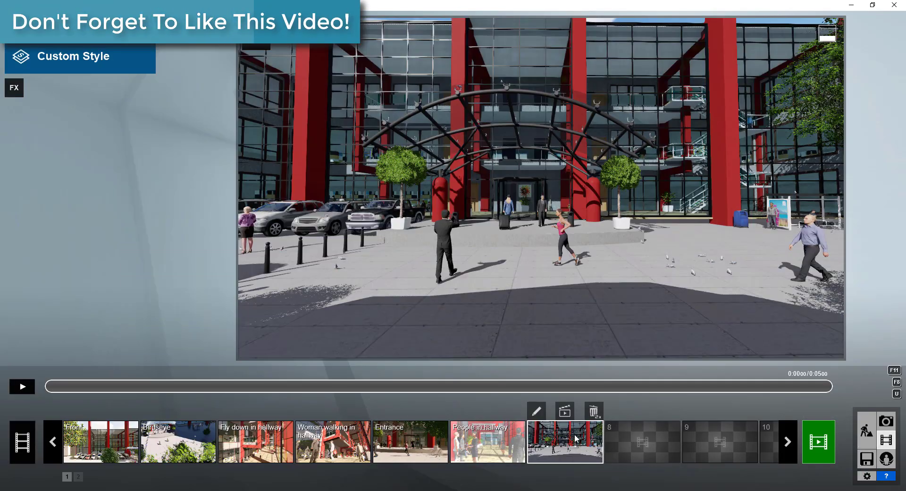
pyautogui.click(22, 386)
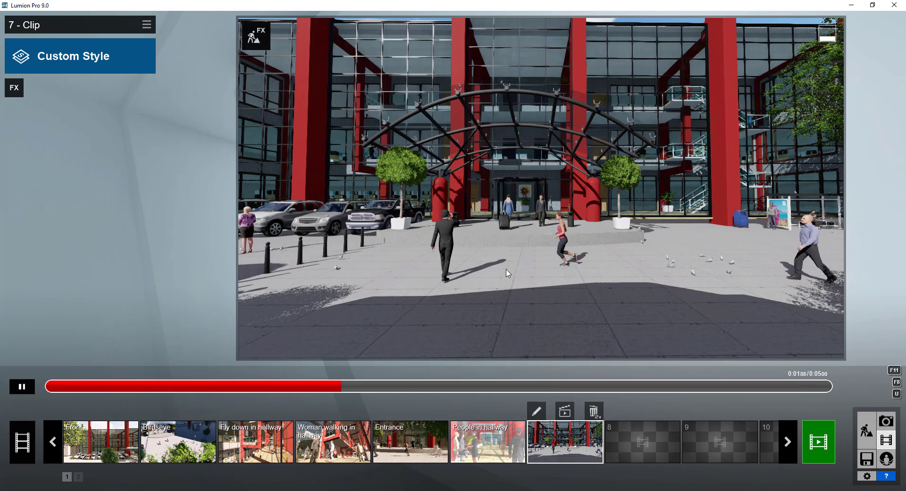
pyautogui.click(25, 386)
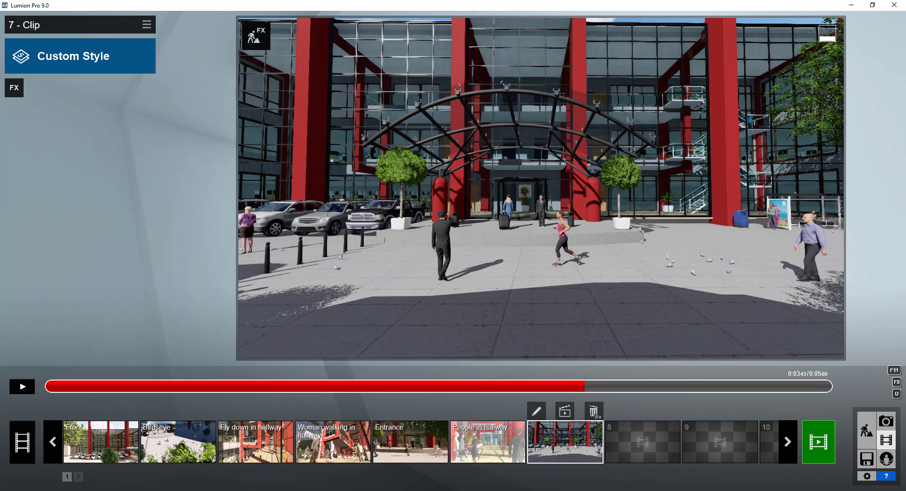
# Step: Apply the Realistic style to clip 7 and add the Real Skies effect
pyautogui.click(115, 52)
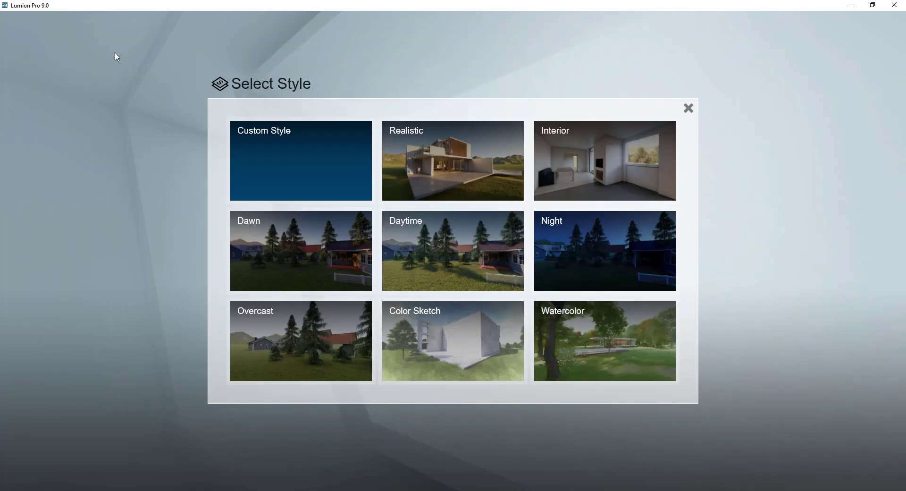
pyautogui.click(446, 151)
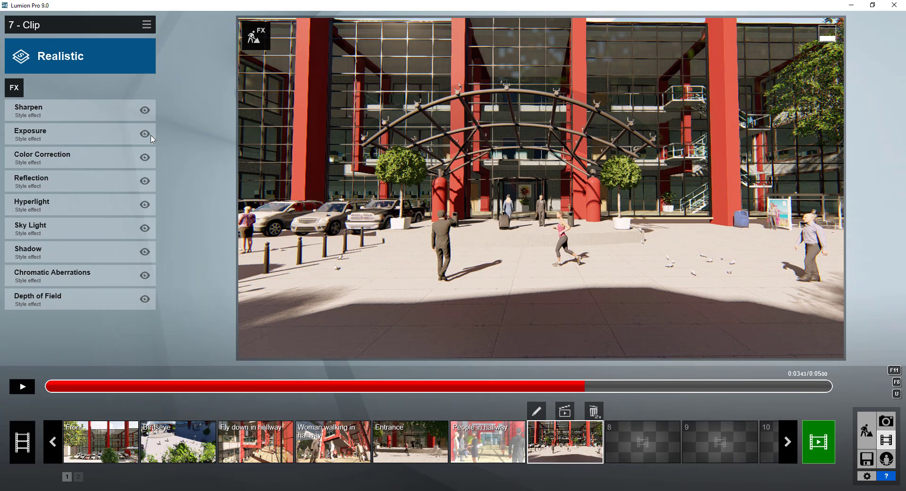
pyautogui.click(19, 87)
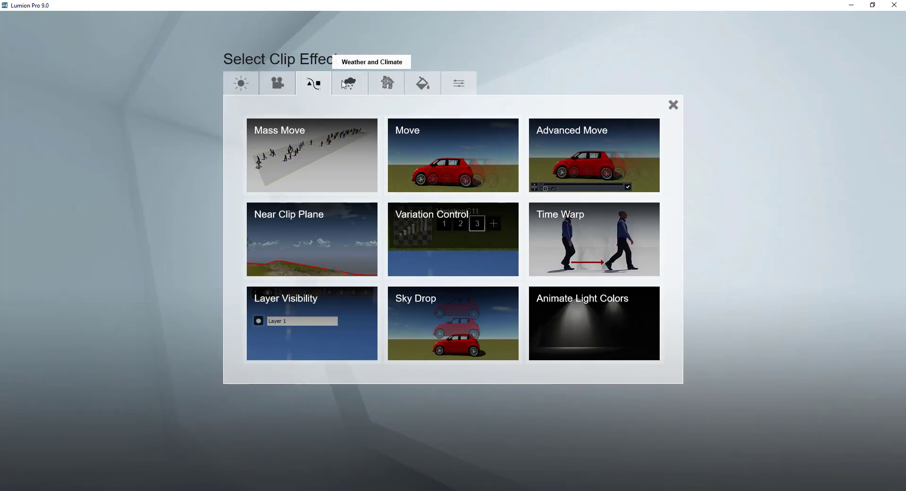
pyautogui.click(348, 83)
pyautogui.click(310, 150)
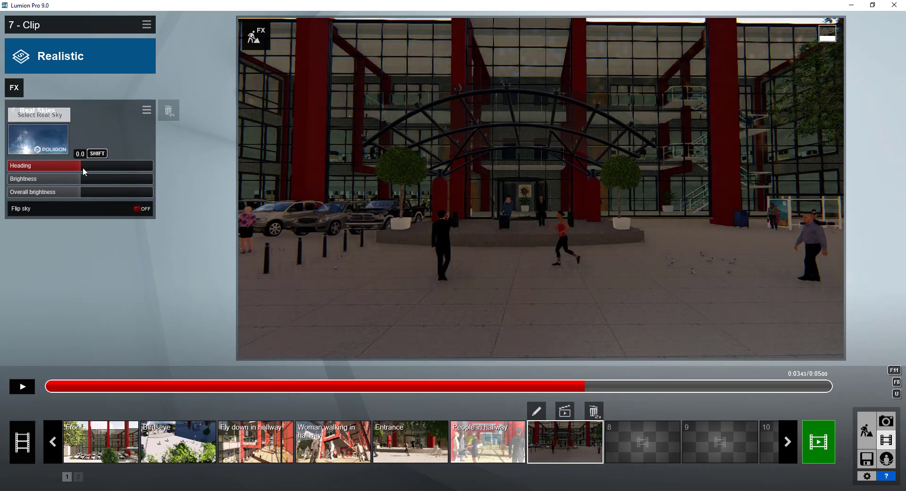
# Step: Switch the Real Skies effect to the Cloudy 4 sky and adjust its heading so sunlight falls on the plaza
pyautogui.moveTo(79, 164); pyautogui.dragTo(32, 165)
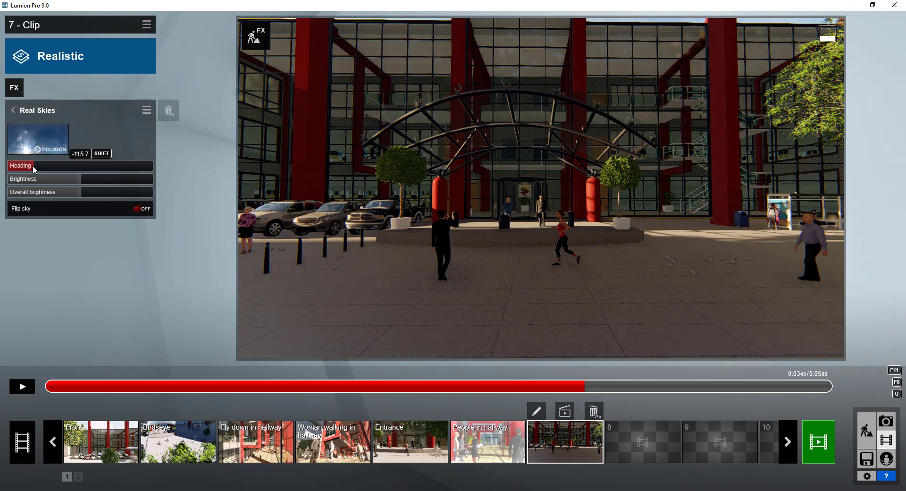
pyautogui.click(37, 139)
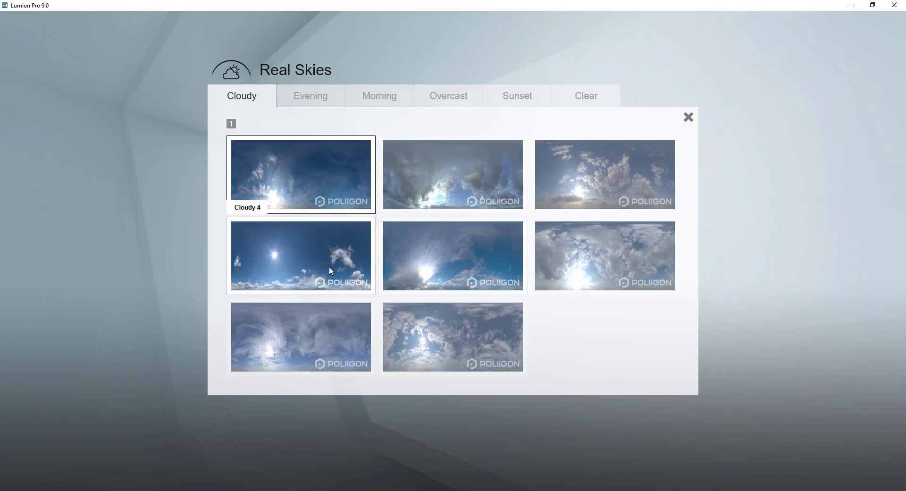
pyautogui.click(316, 260)
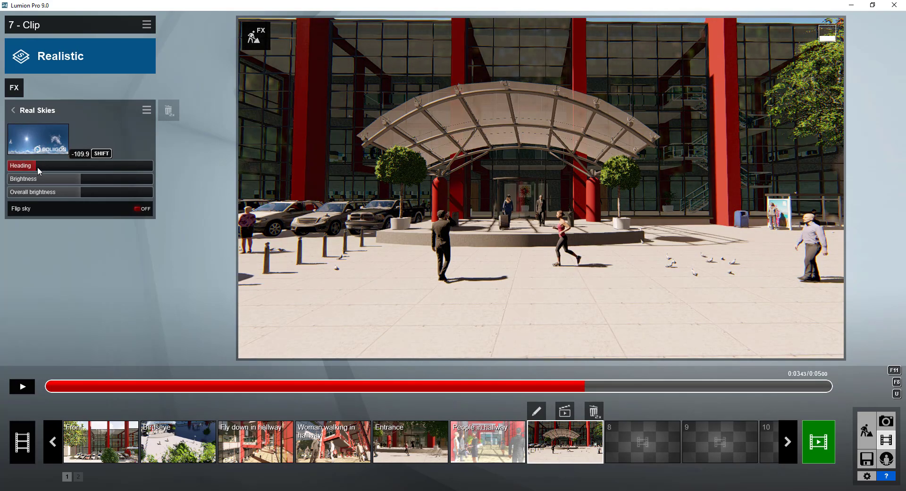
pyautogui.moveTo(38, 166)
pyautogui.mouseDown()
pyautogui.moveTo(49, 163)
pyautogui.moveTo(29, 165)
pyautogui.mouseUp()
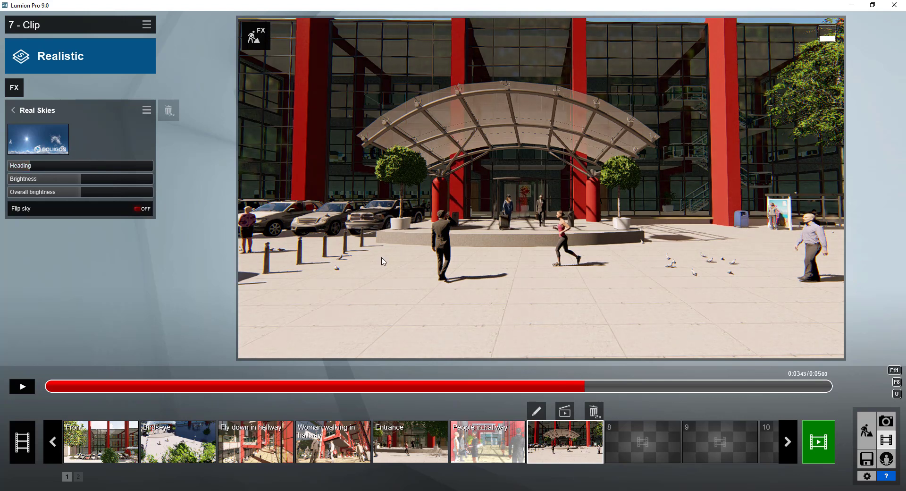
pyautogui.click(12, 109)
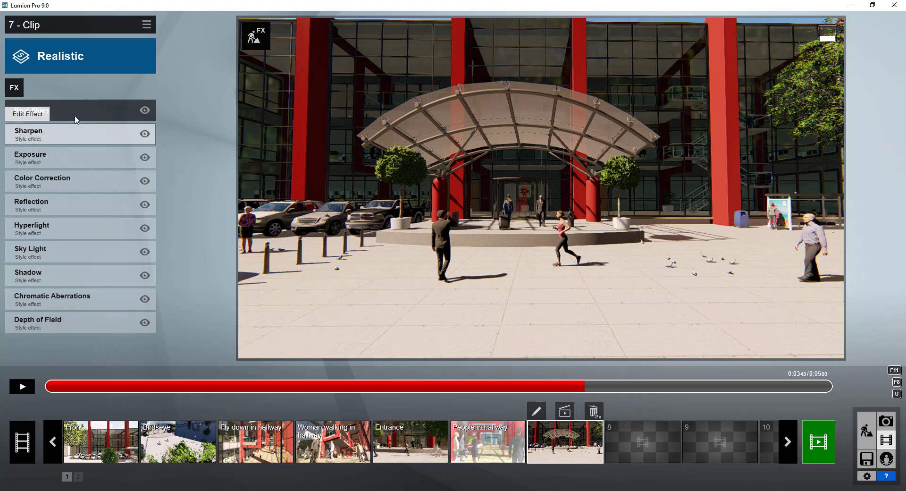
# Step: Add a Move effect to clip 7
pyautogui.click(14, 88)
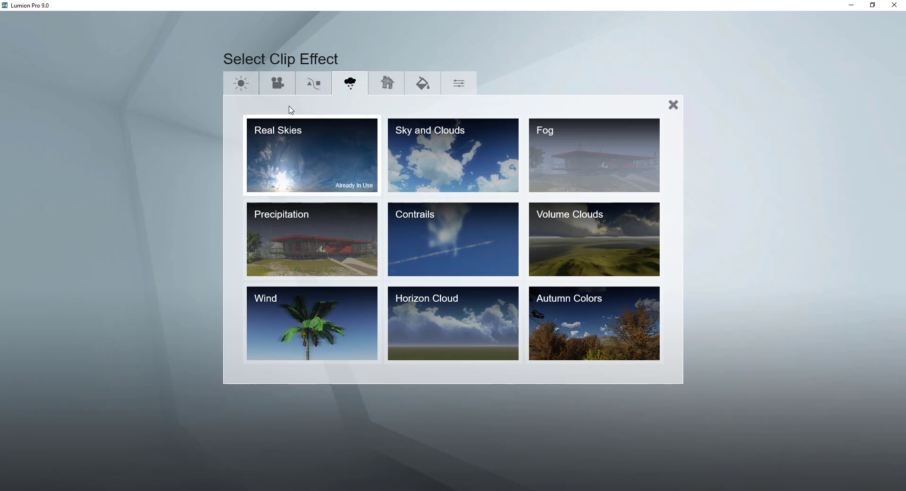
pyautogui.click(315, 85)
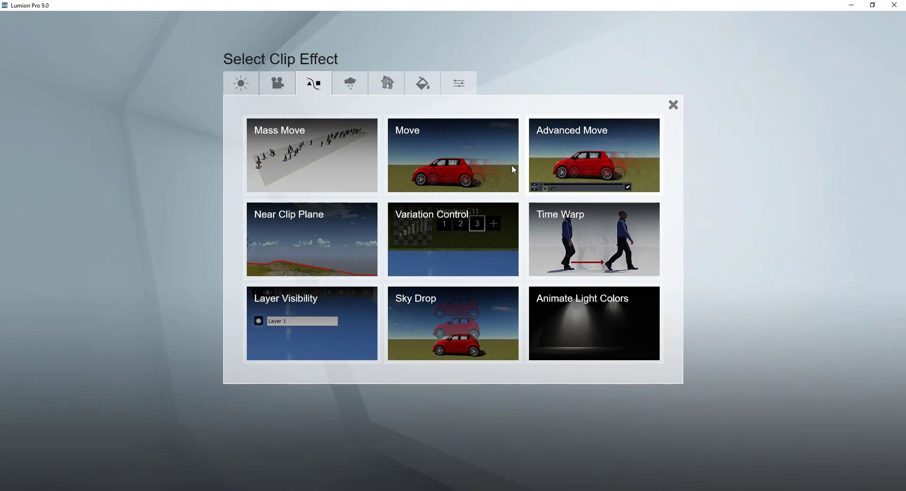
pyautogui.click(457, 167)
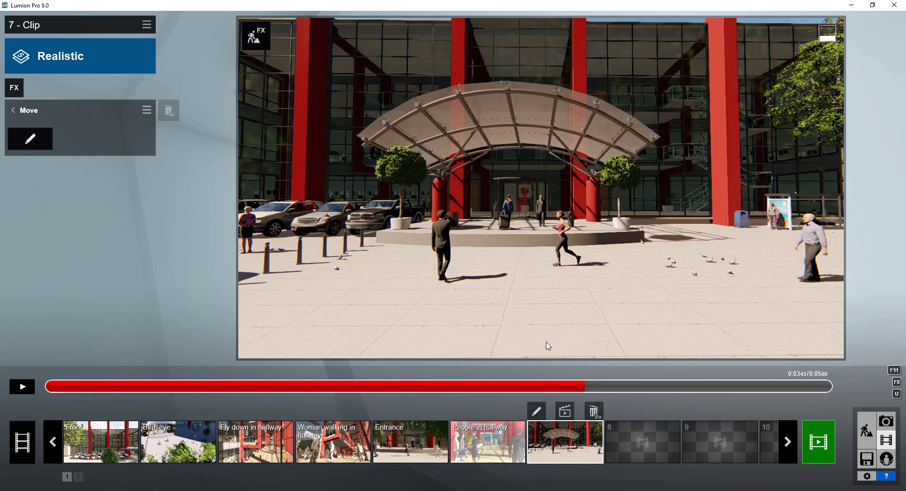
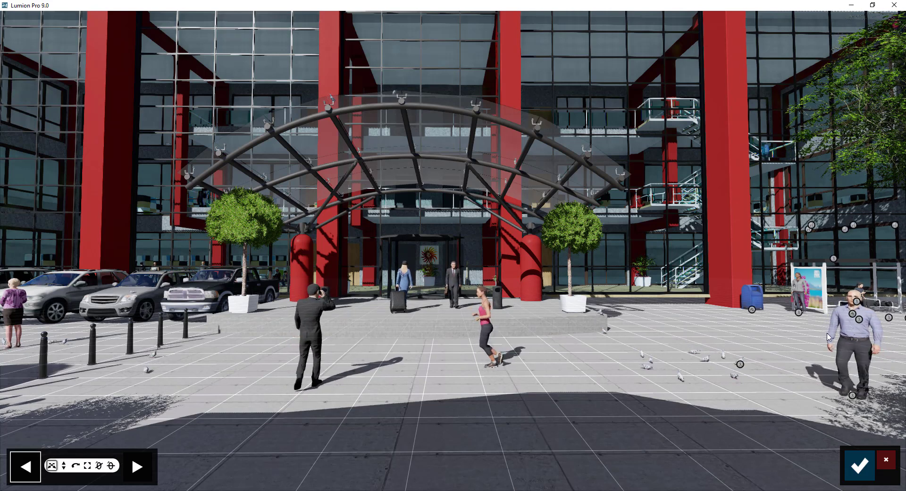
# Step: Set the end position of the walking man in the blue shirt about 12.6 m across the plaza beside the bollards, and compare both positions
pyautogui.click(141, 467)
pyautogui.moveTo(857, 391); pyautogui.dragTo(606, 399)
pyautogui.moveTo(76, 406); pyautogui.dragTo(55, 437)
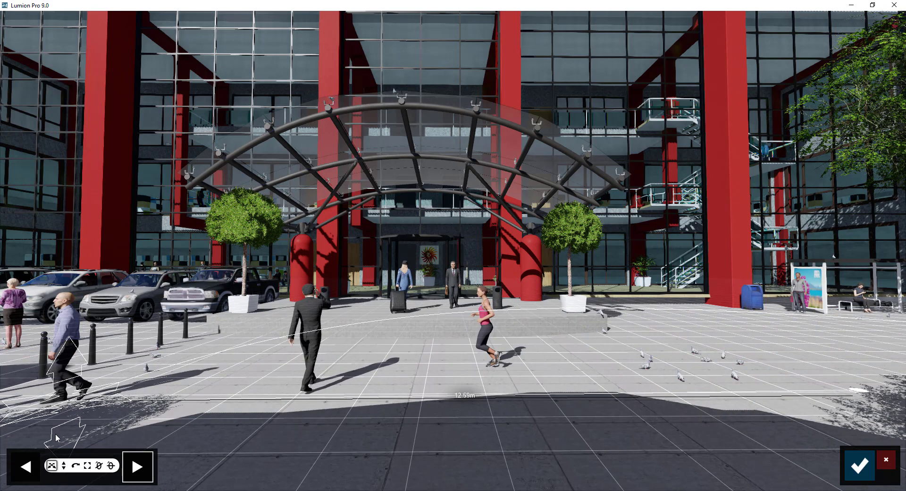
pyautogui.click(25, 466)
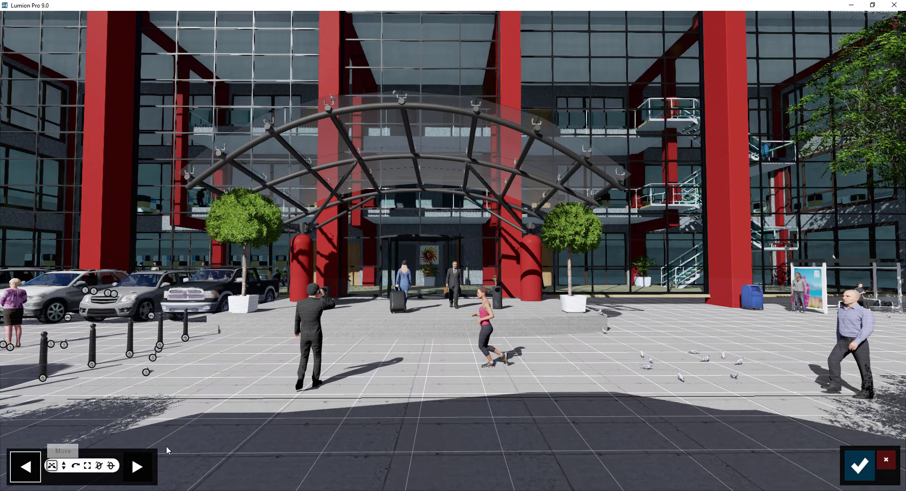
pyautogui.click(137, 466)
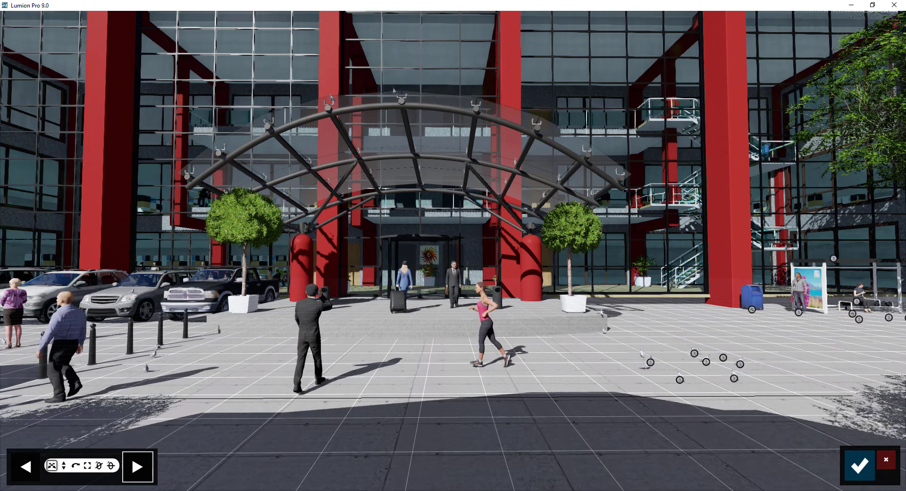
# Step: Save the man's move and animate the jogging woman in pink from near the bus shelter across the plaza to the bollards
pyautogui.click(860, 465)
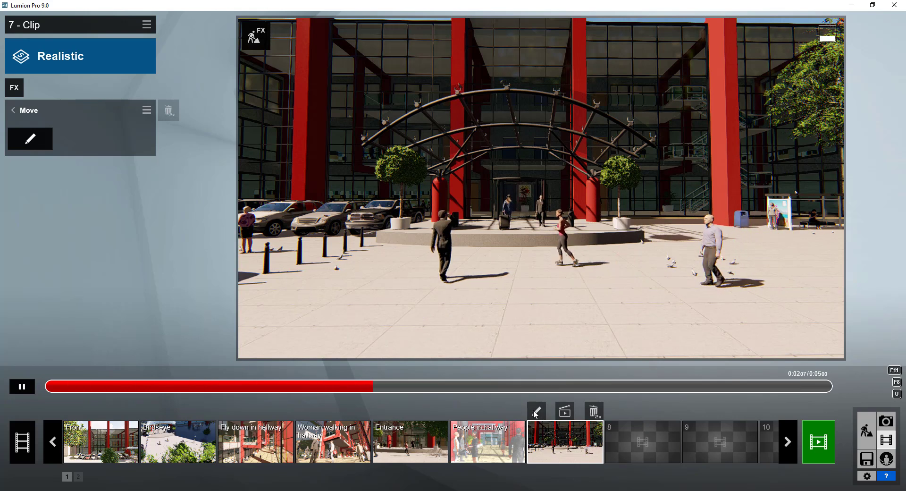
pyautogui.click(25, 140)
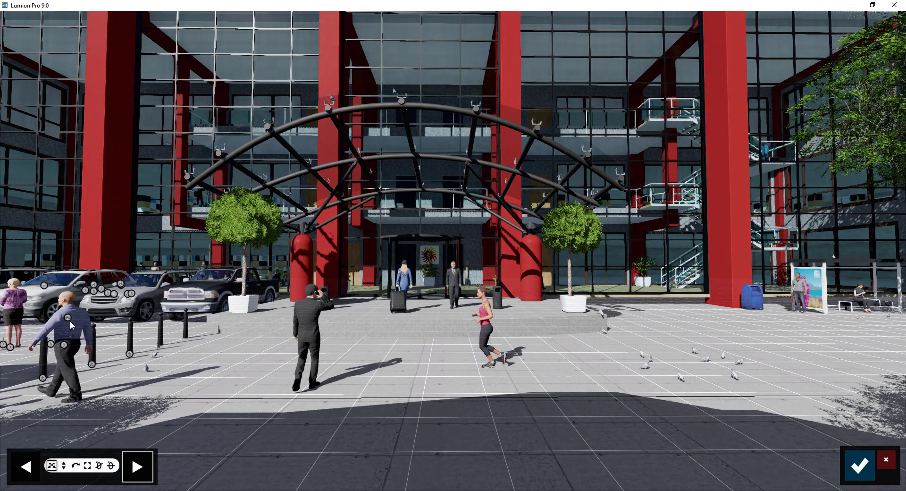
pyautogui.click(485, 367)
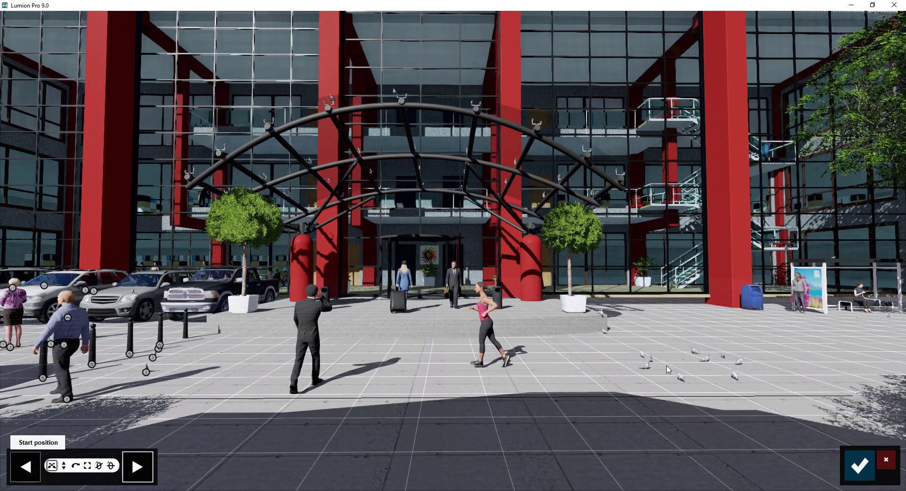
pyautogui.moveTo(486, 367); pyautogui.dragTo(803, 350)
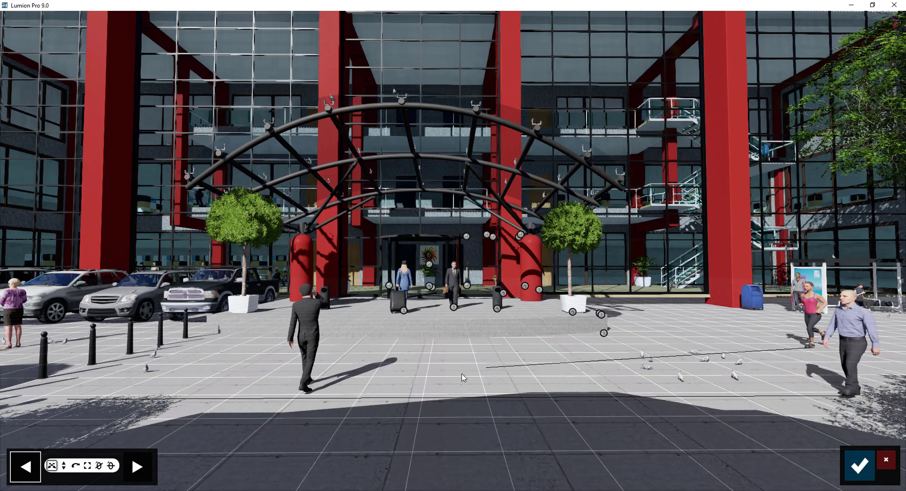
pyautogui.click(136, 467)
pyautogui.moveTo(485, 367); pyautogui.dragTo(111, 361)
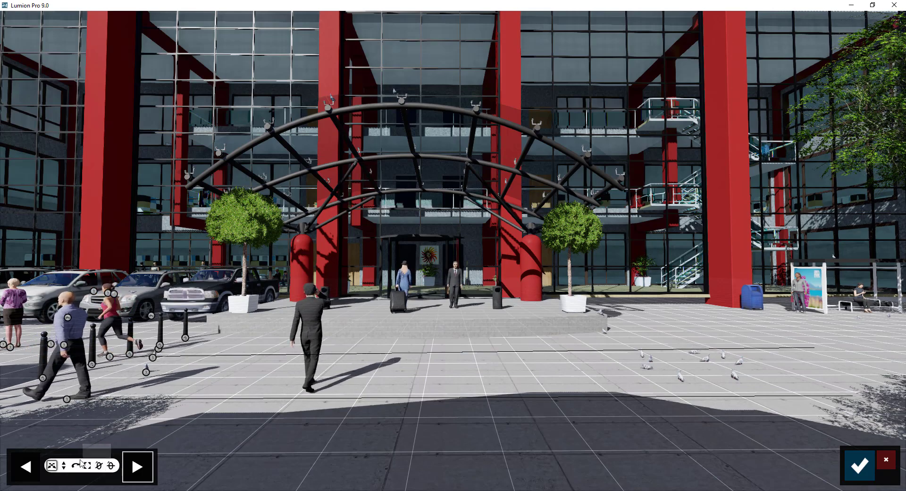
pyautogui.click(862, 465)
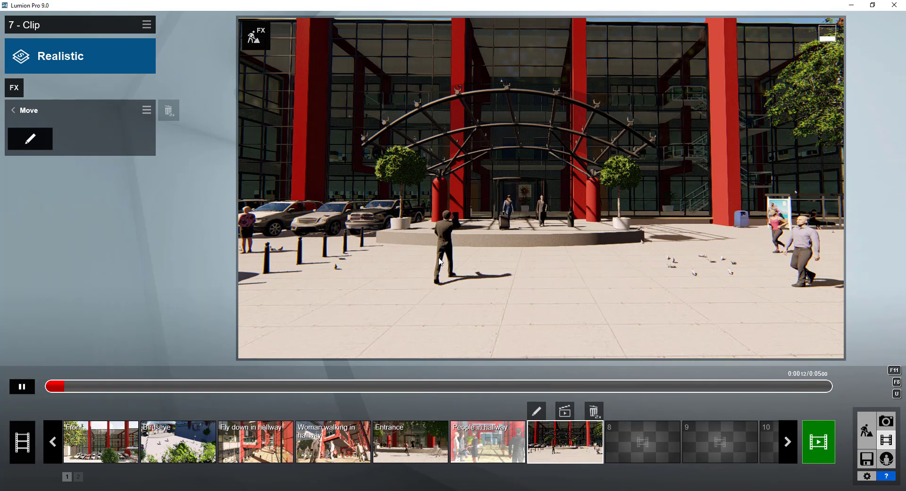
# Step: Use the Move effect to set the dark-suited man's end position up on the entrance platform beside the woman with the suitcase
pyautogui.click(21, 389)
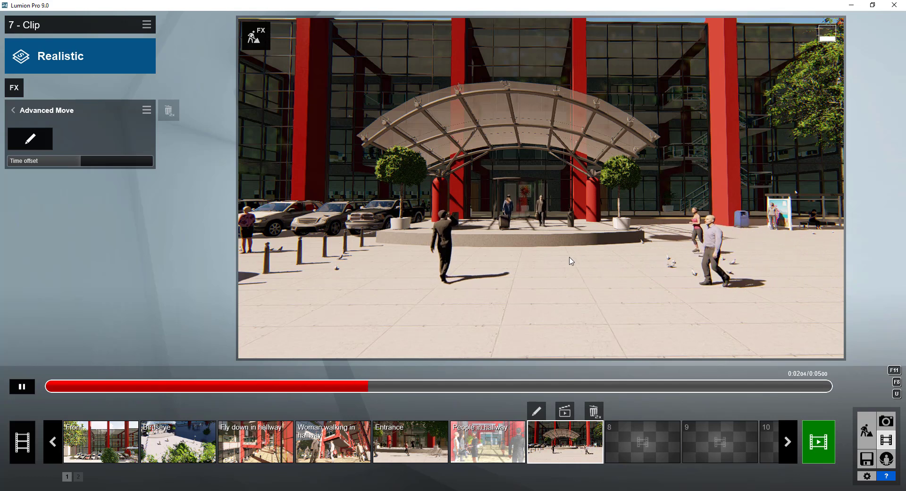
pyautogui.click(22, 387)
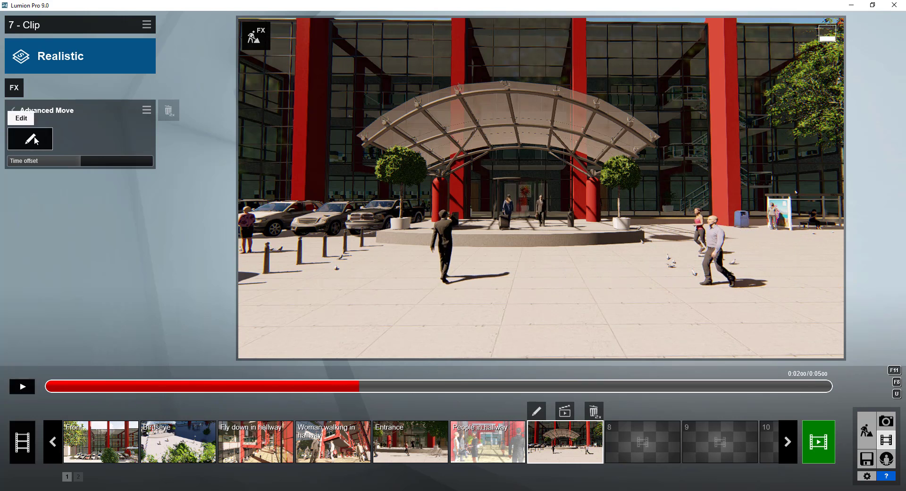
pyautogui.click(12, 109)
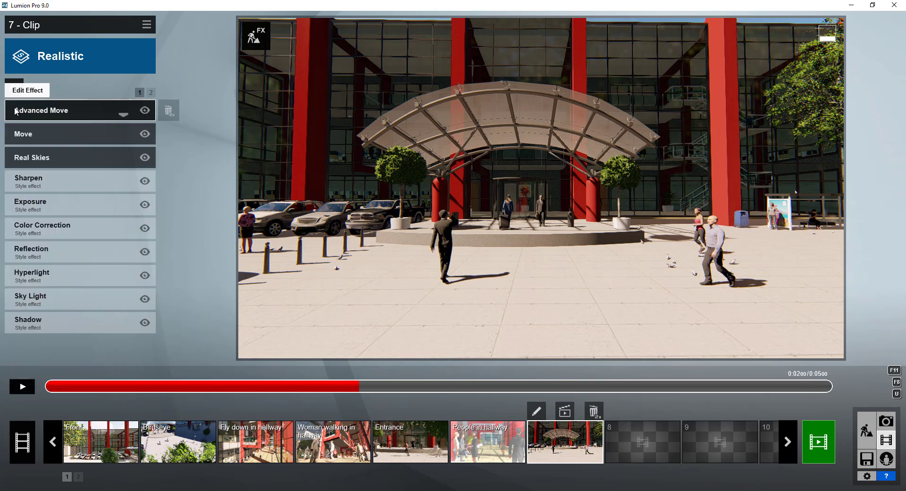
pyautogui.click(30, 136)
pyautogui.click(30, 138)
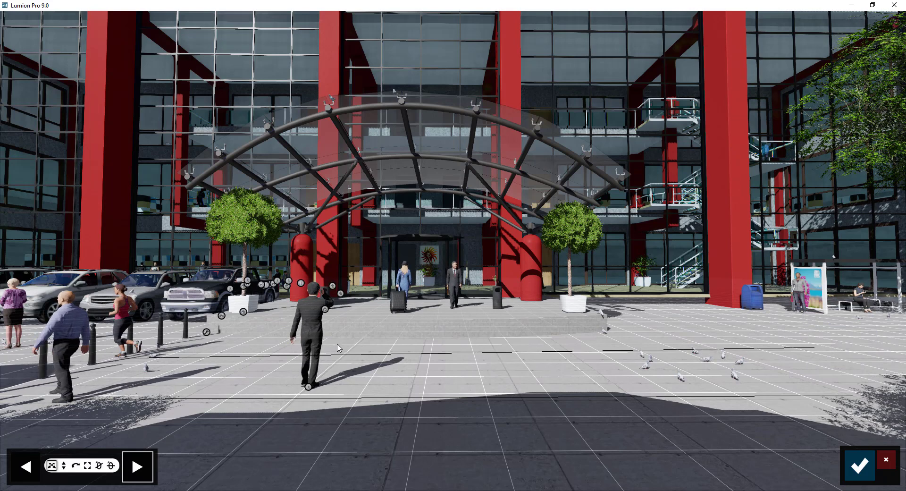
pyautogui.moveTo(308, 387)
pyautogui.mouseDown()
pyautogui.moveTo(344, 318)
pyautogui.moveTo(365, 325)
pyautogui.mouseUp()
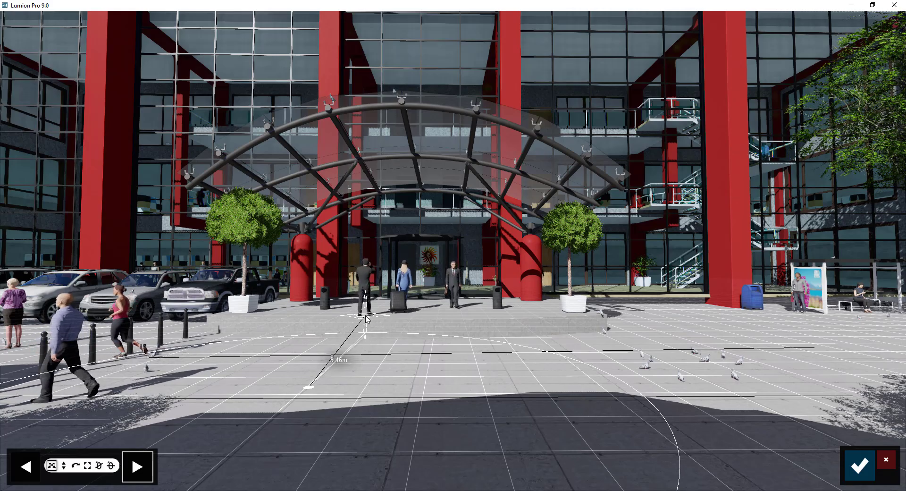
pyautogui.click(858, 466)
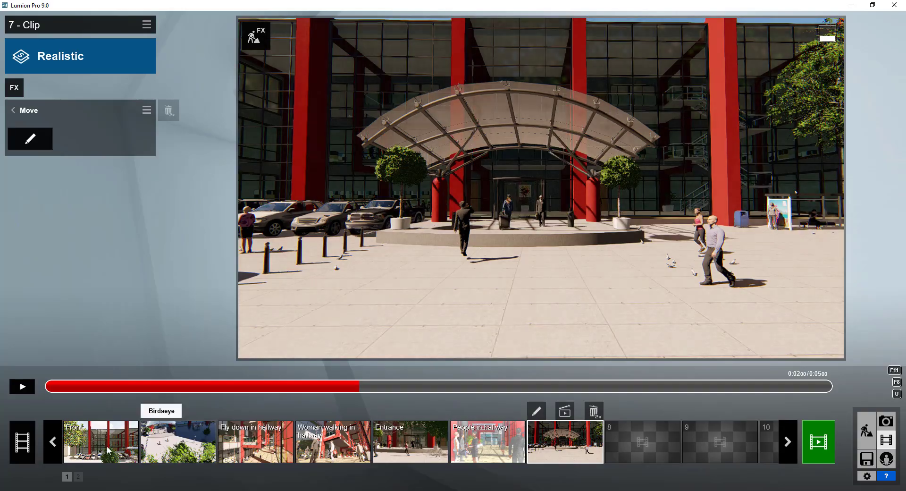
# Step: Preview clip 7 from the beginning to check the walking animations, and return the playhead to the start
pyautogui.click(23, 387)
pyautogui.click(46, 386)
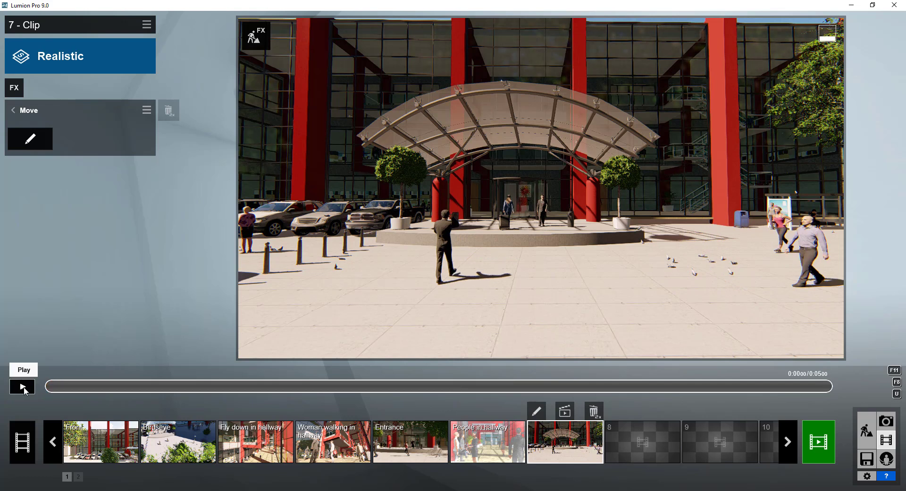
pyautogui.click(22, 387)
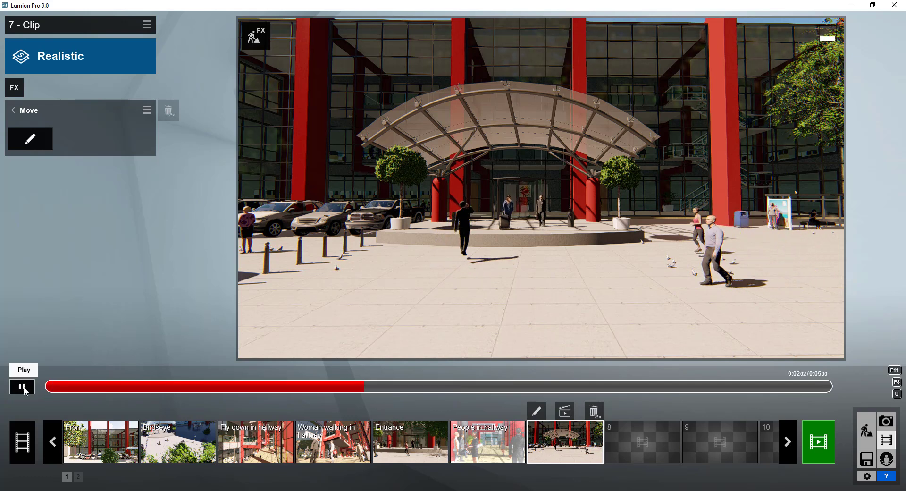
pyautogui.click(22, 386)
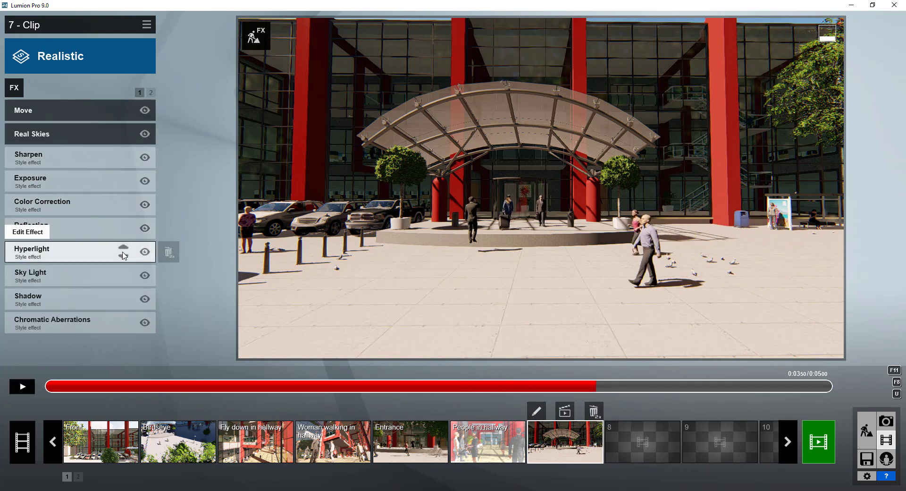
pyautogui.moveTo(305, 387); pyautogui.dragTo(33, 383)
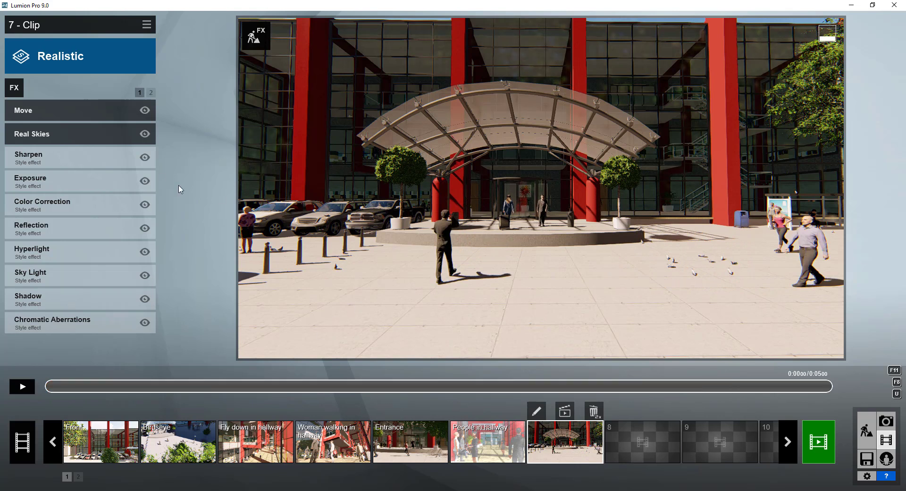
# Step: Add an Advanced Move effect to clip 7 and open it for editing
pyautogui.click(15, 88)
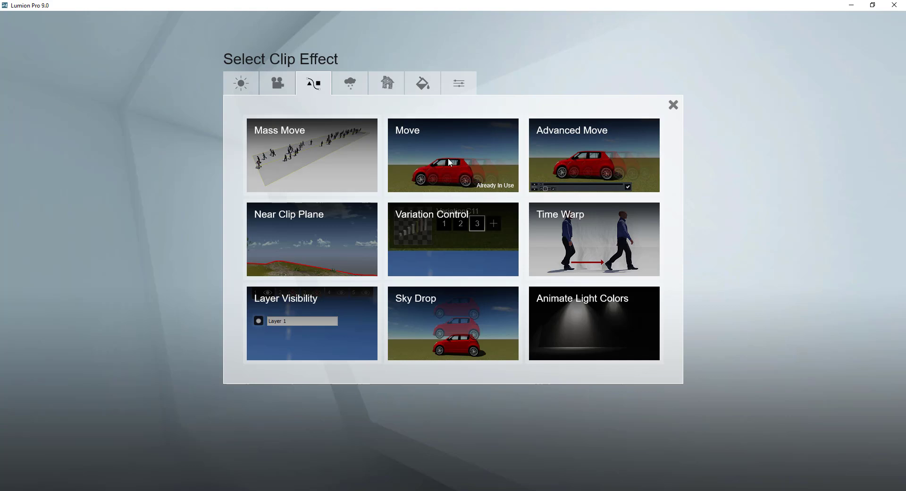
pyautogui.click(608, 150)
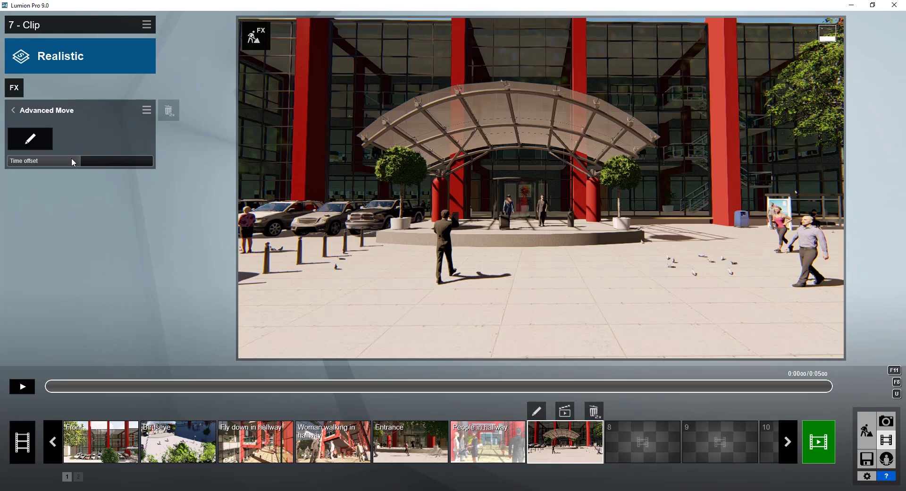
pyautogui.click(30, 138)
# Step: Create the jogging woman's first keyframe at the start of the timeline, about 8.7 m across the plaza near the bus shelter
pyautogui.click(487, 368)
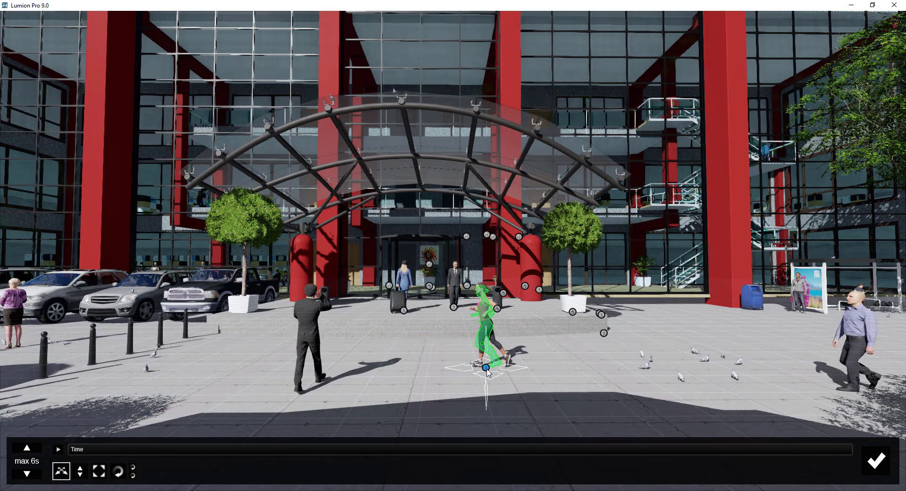
pyautogui.moveTo(486, 344); pyautogui.dragTo(781, 350)
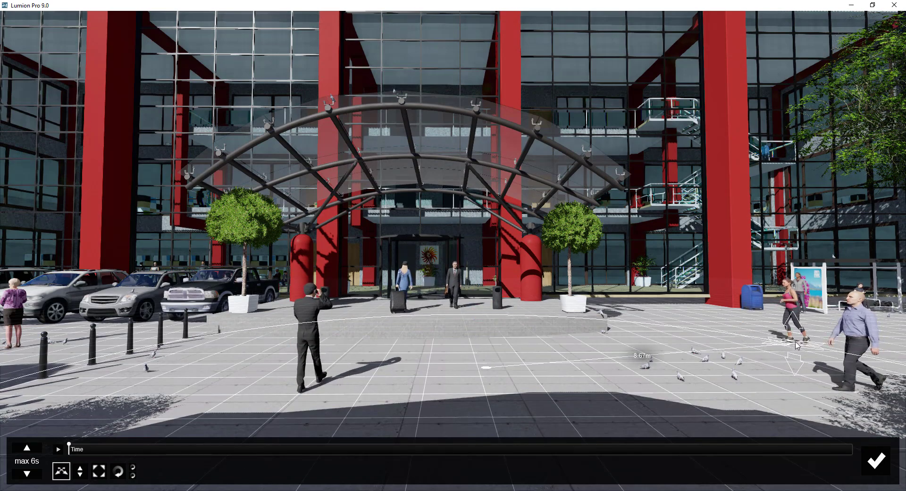
pyautogui.click(69, 448)
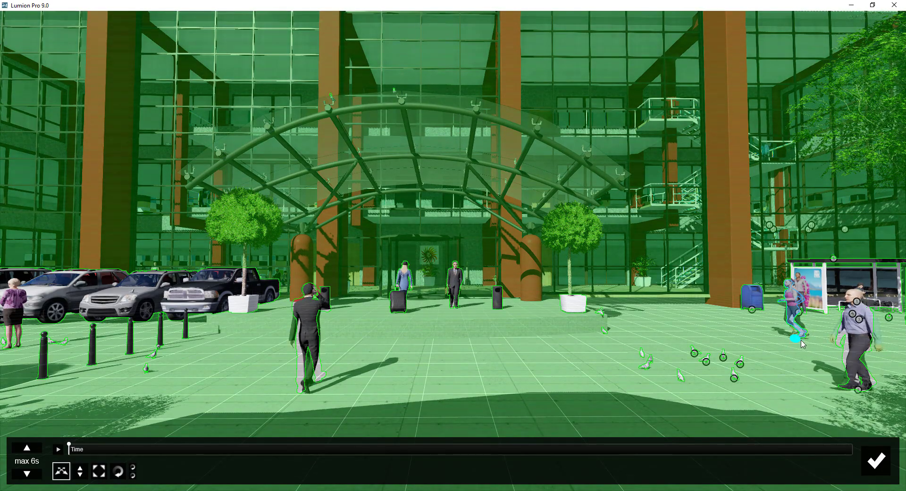
pyautogui.click(795, 339)
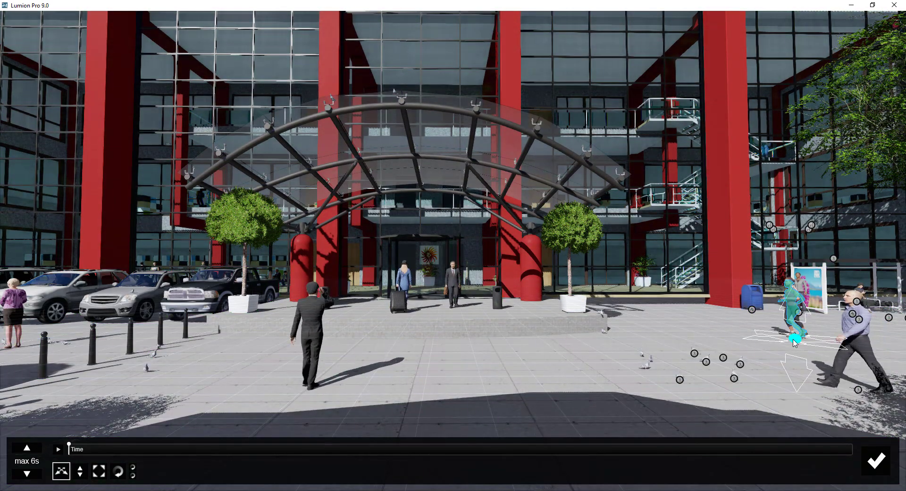
pyautogui.click(795, 338)
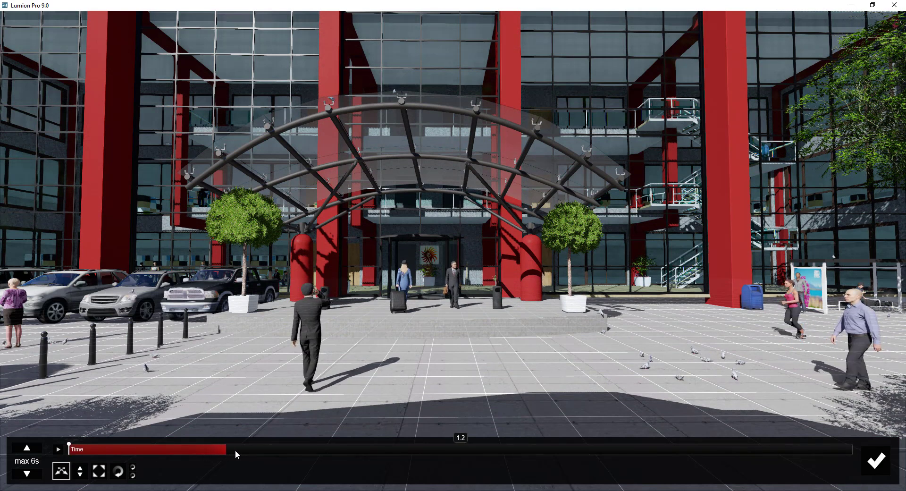
# Step: Add a second keyframe halfway along the 6-second timeline with the jogging woman in front of the entrance
pyautogui.click(380, 449)
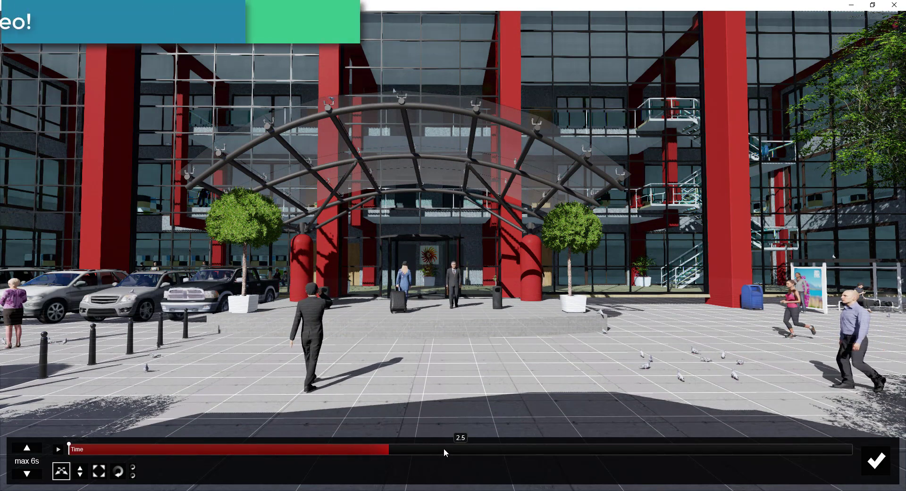
pyautogui.click(443, 449)
pyautogui.moveTo(443, 448); pyautogui.dragTo(461, 448)
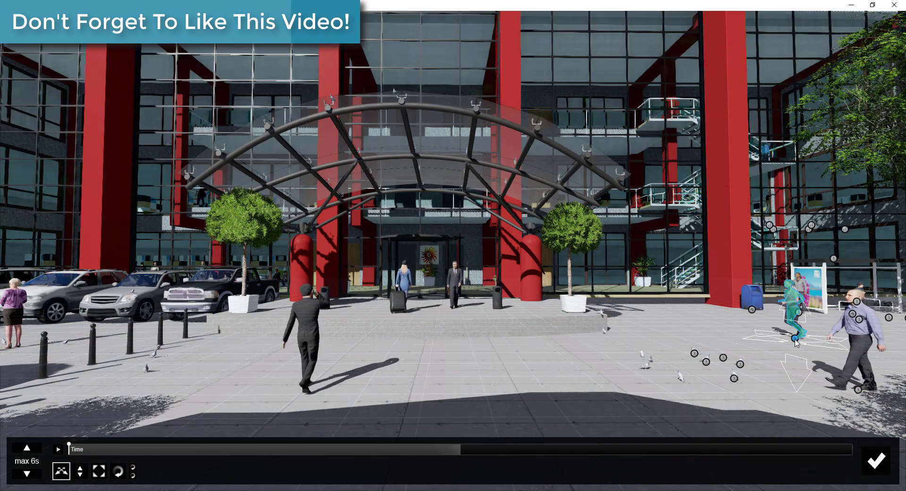
pyautogui.moveTo(794, 339); pyautogui.dragTo(481, 352)
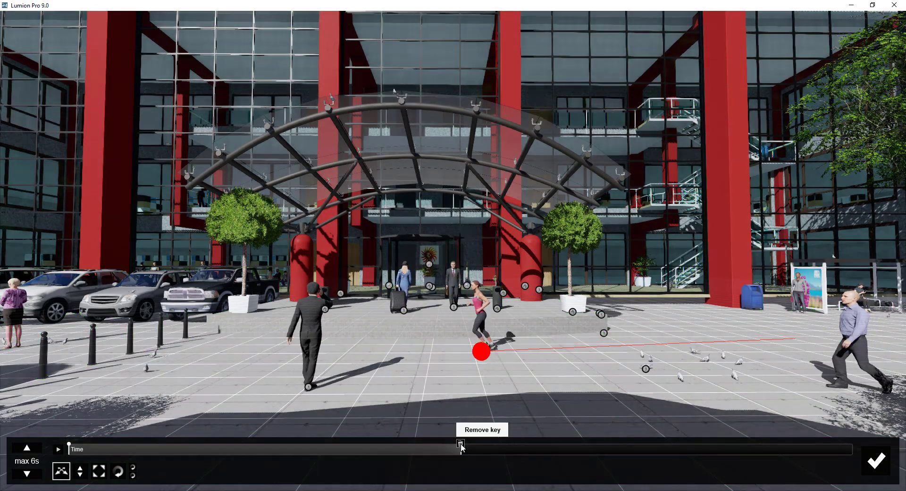
# Step: Add a final keyframe at 6.0 s with the jogging woman beside the bollards near the parked cars, and save the path
pyautogui.moveTo(461, 447); pyautogui.dragTo(460, 449)
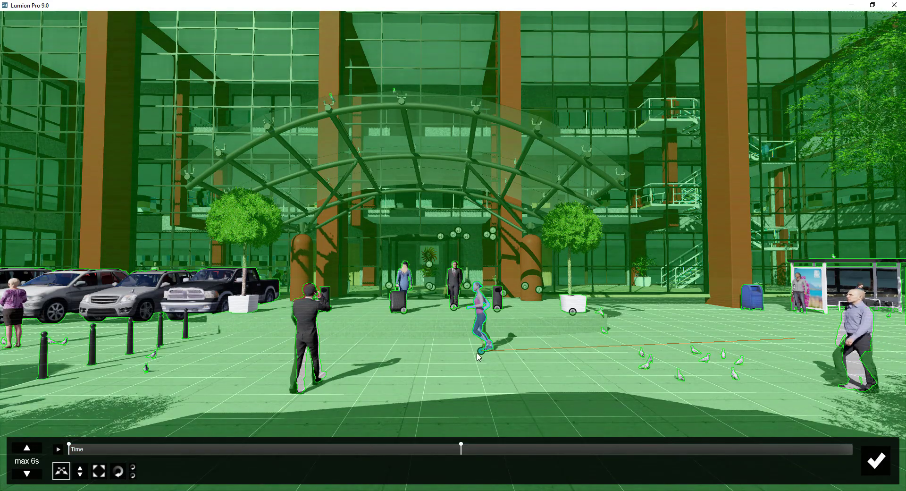
pyautogui.moveTo(480, 351); pyautogui.dragTo(151, 352)
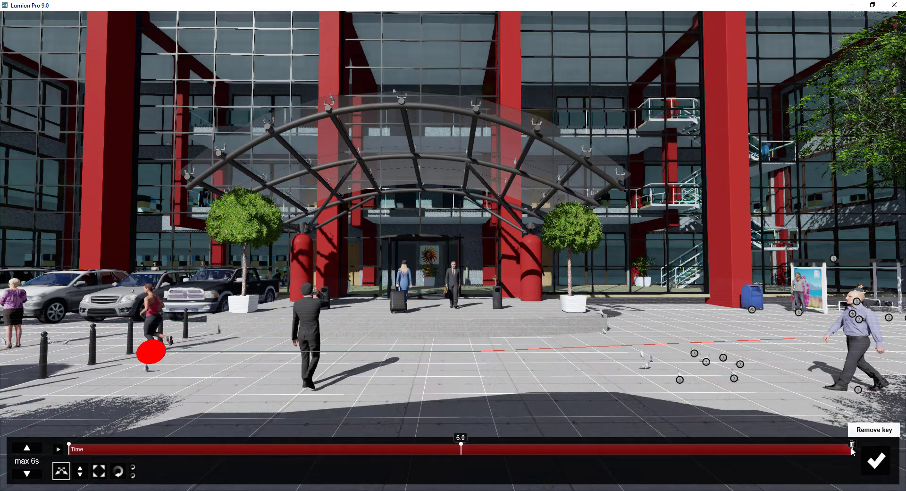
pyautogui.click(876, 460)
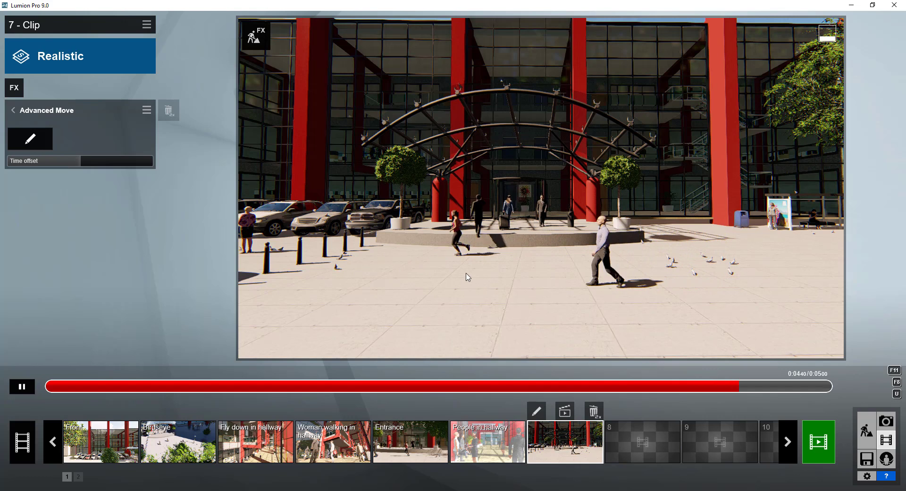
# Step: Reopen the Move effect and shorten the dark-suited man's path so it ends on the plaza just before the entrance platform
pyautogui.click(22, 386)
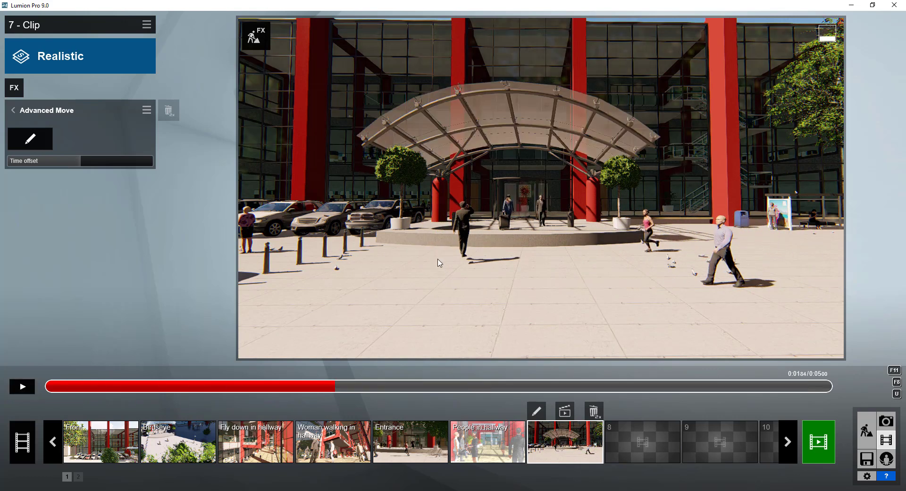
pyautogui.click(13, 110)
pyautogui.click(36, 134)
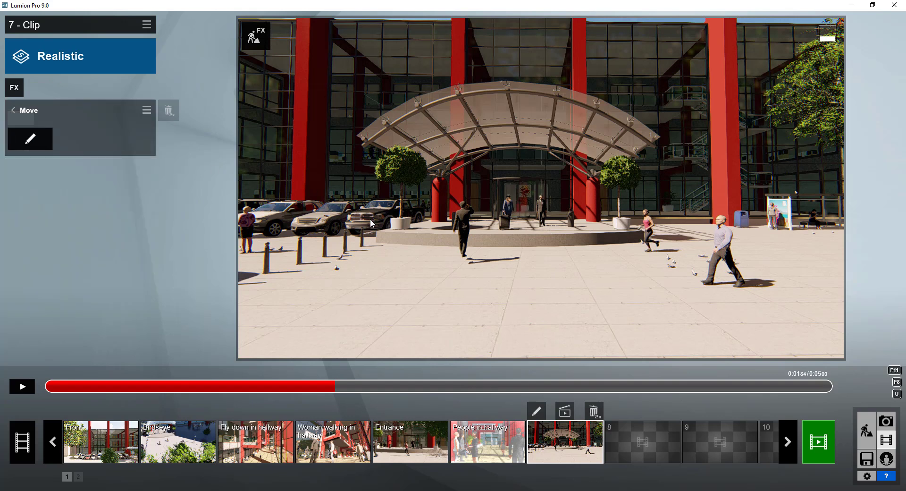
pyautogui.click(29, 140)
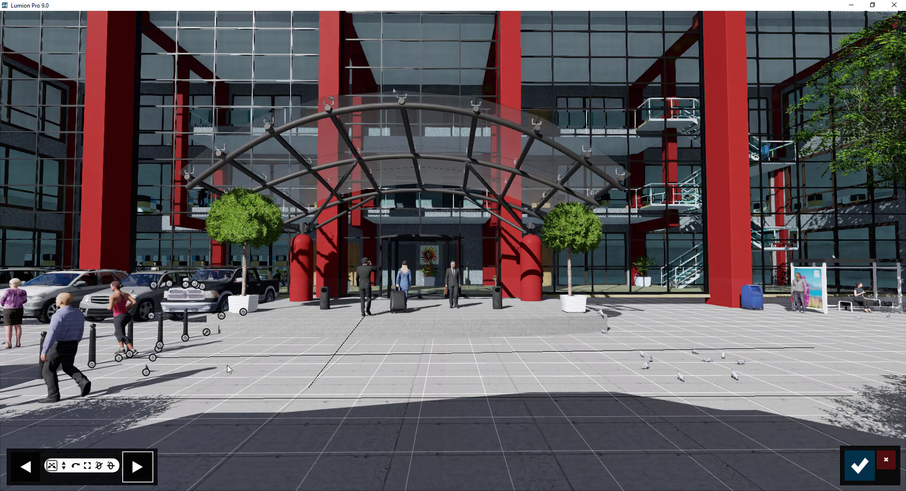
pyautogui.moveTo(365, 314); pyautogui.dragTo(345, 352)
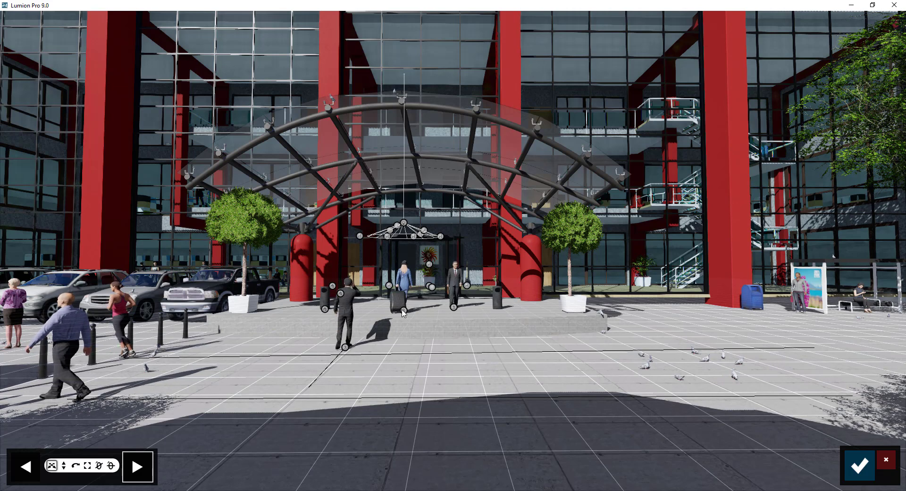
# Step: Set the end position of the woman with the rolling suitcase beside the revolving entrance door
pyautogui.click(403, 311)
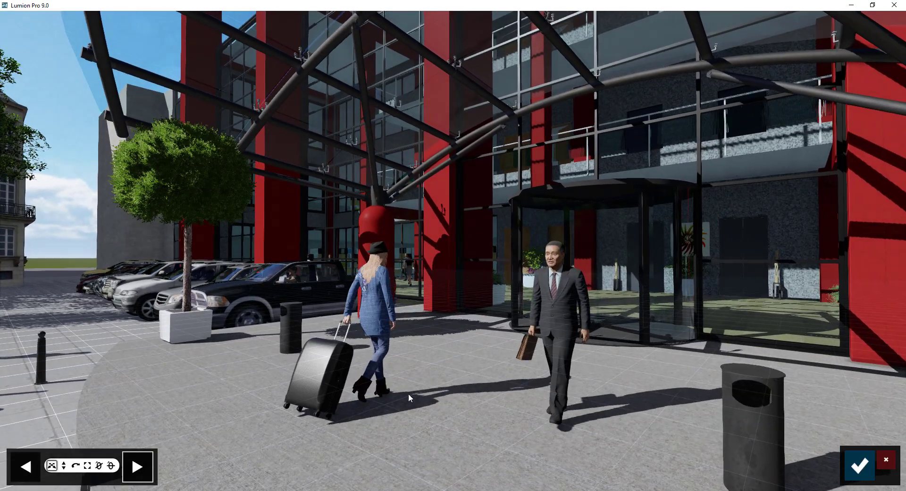
pyautogui.click(375, 400)
pyautogui.moveTo(375, 400); pyautogui.dragTo(598, 357)
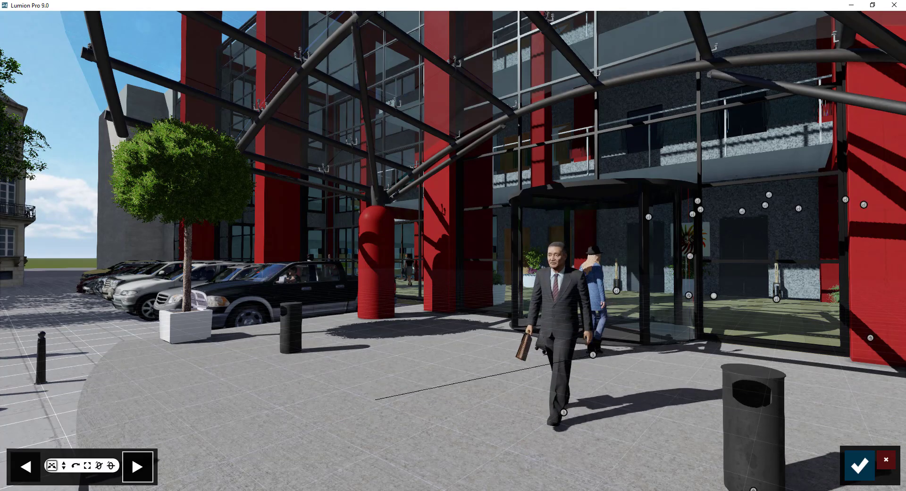
# Step: Set the end position of the man with the briefcase beside the planter away from the parked cars, save the move and preview the clip
pyautogui.moveTo(470, 375); pyautogui.dragTo(469, 375, button='right')
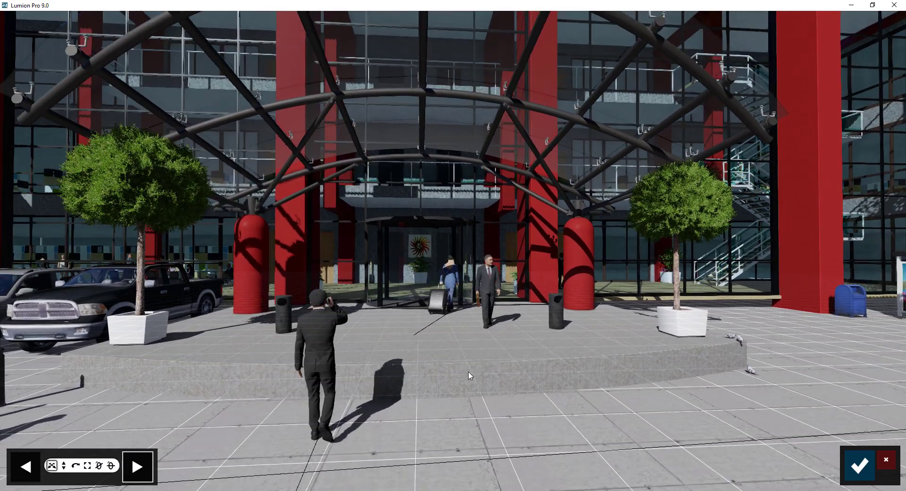
pyautogui.moveTo(487, 332); pyautogui.dragTo(449, 327)
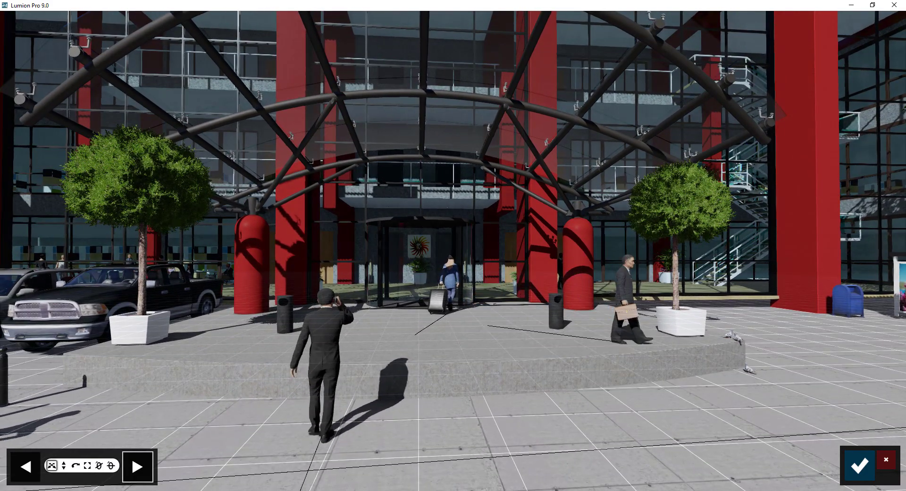
pyautogui.press('s')
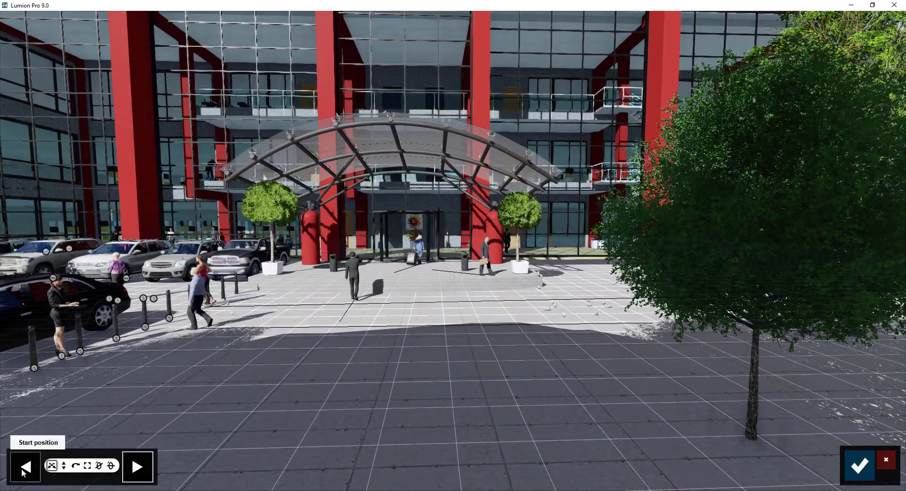
pyautogui.click(22, 470)
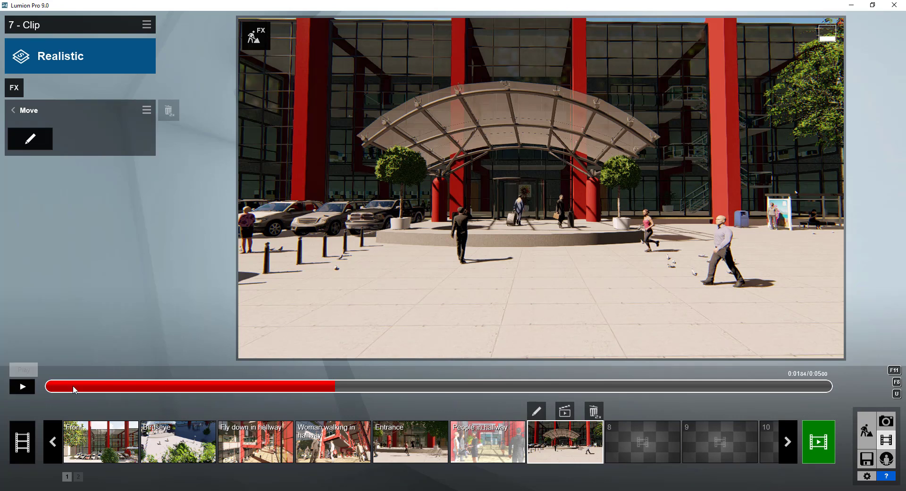
pyautogui.click(27, 387)
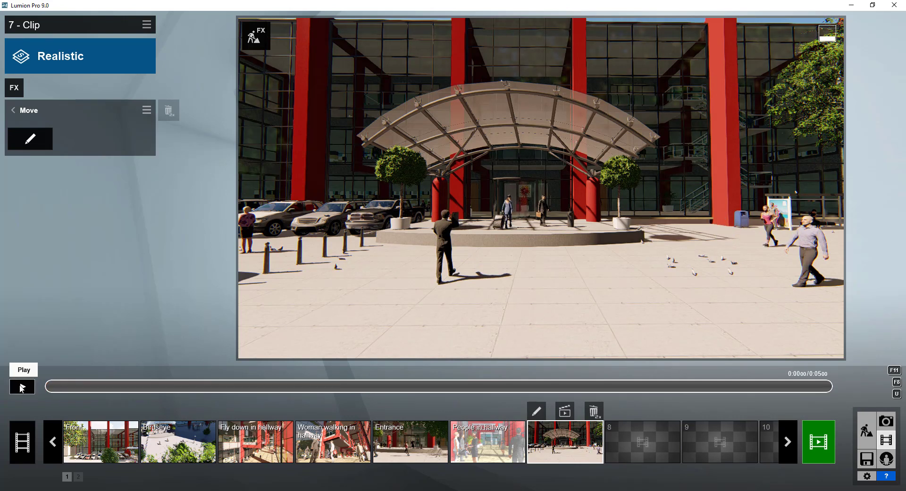
pyautogui.click(22, 387)
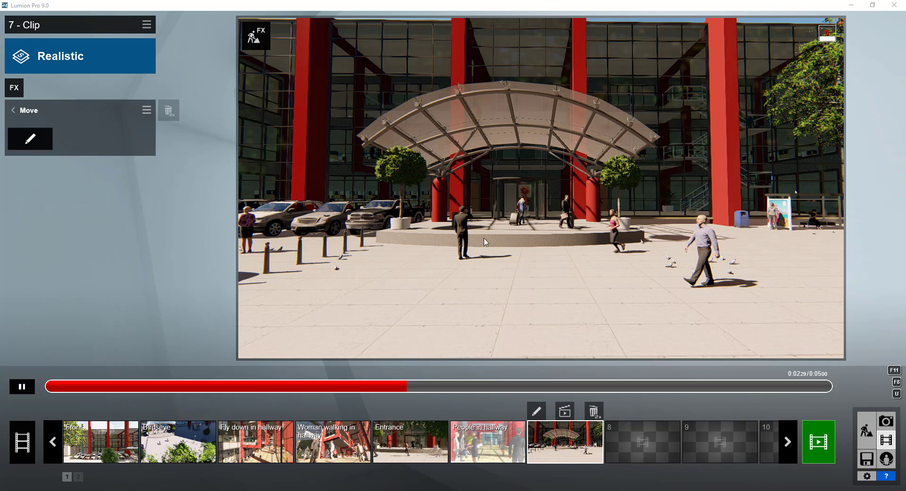
# Step: Reopen the Move effect and set the phoning man's end position across the plaza, in front of the planter away from the cars, and save
pyautogui.click(29, 138)
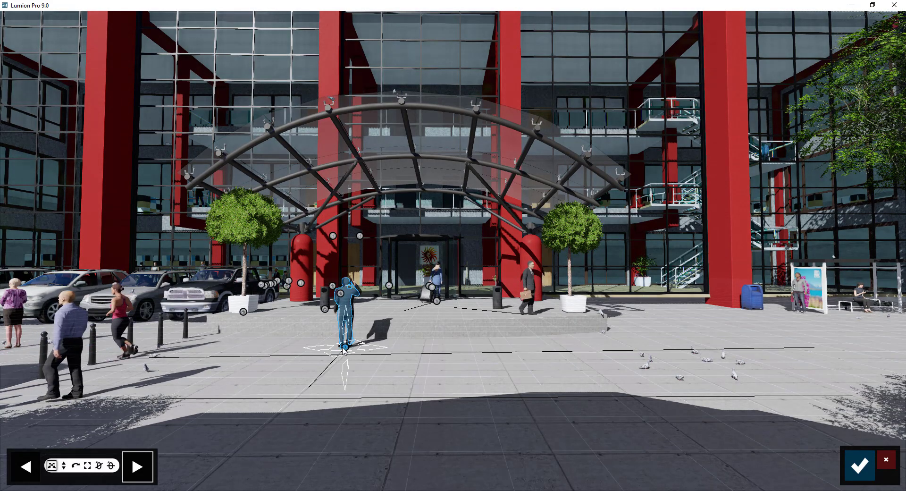
pyautogui.moveTo(343, 350); pyautogui.dragTo(363, 319)
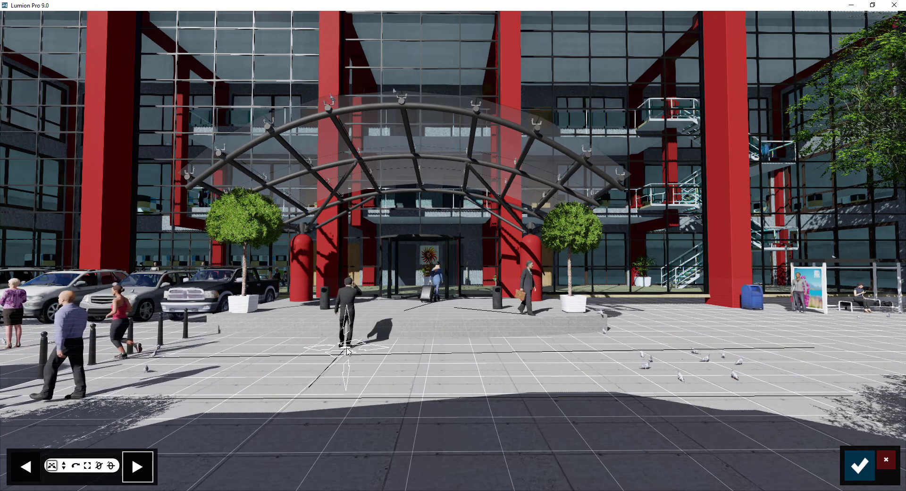
pyautogui.click(346, 349)
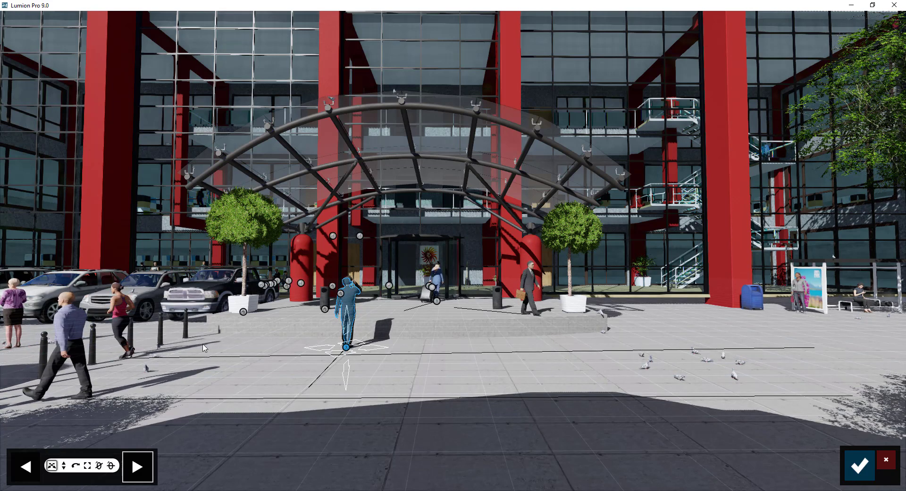
pyautogui.moveTo(204, 347); pyautogui.dragTo(526, 354)
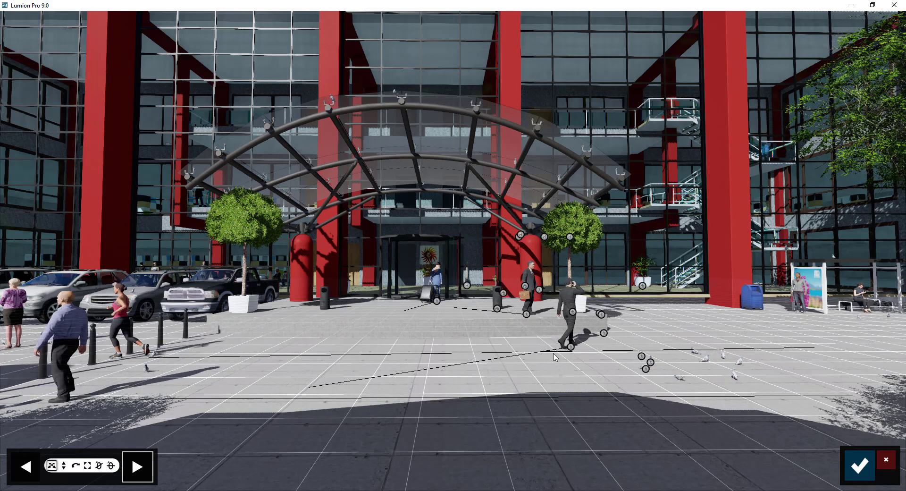
pyautogui.click(859, 465)
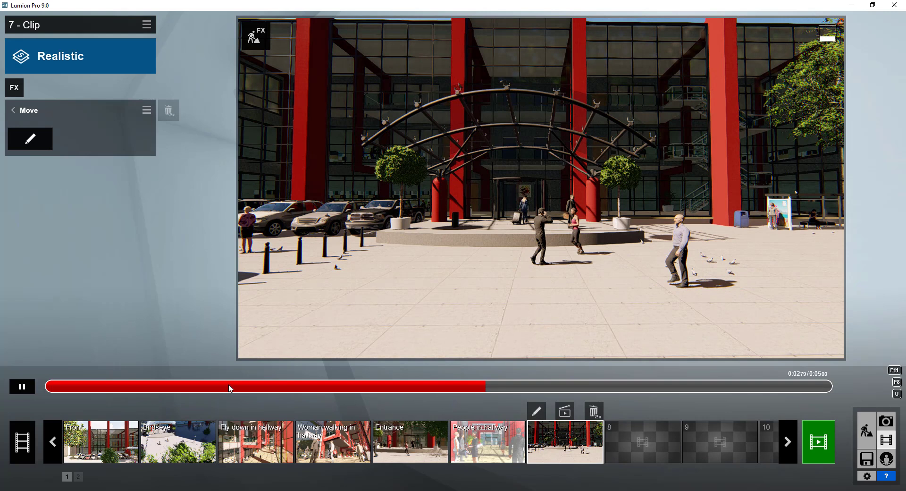
# Step: Play the clip from its start to check the phoning man's new path across the plaza
pyautogui.moveTo(230, 388); pyautogui.dragTo(59, 386)
pyautogui.click(22, 386)
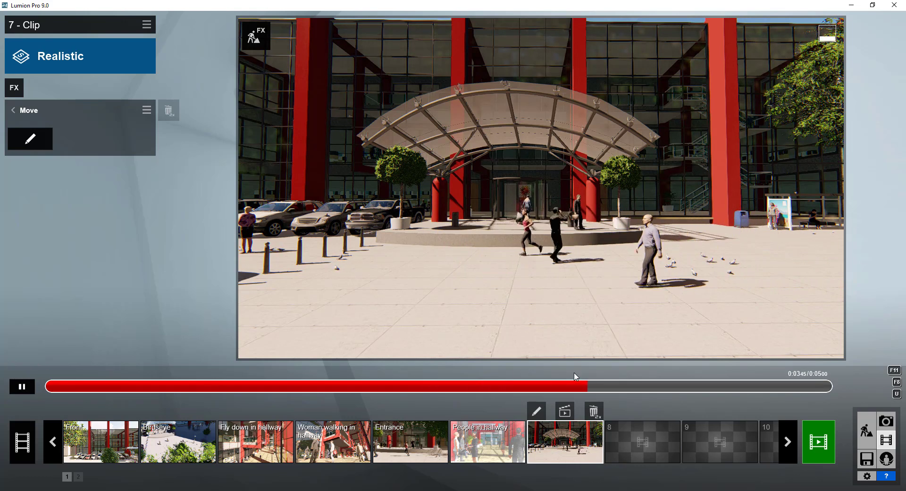
pyautogui.click(22, 386)
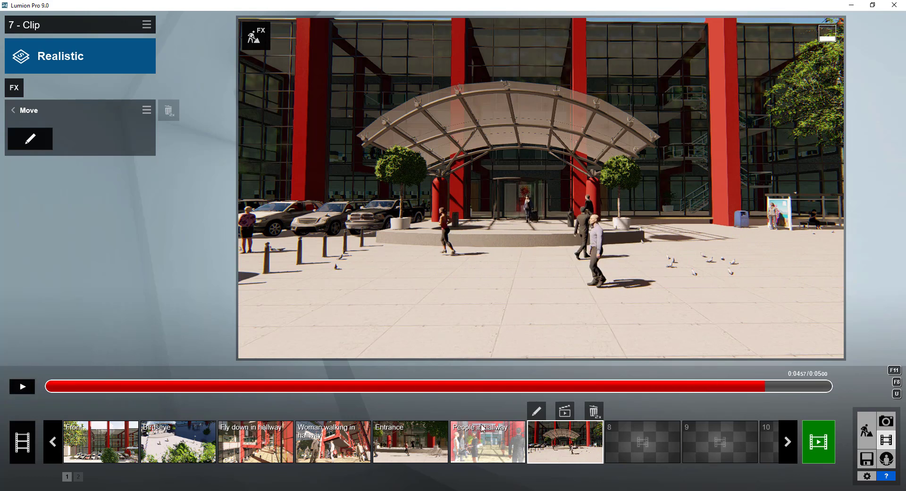
# Step: Reframe the clip's camera with a wider focal length to include the whole facade and the sky, retake its existing photo and save the clip
pyautogui.click(40, 117)
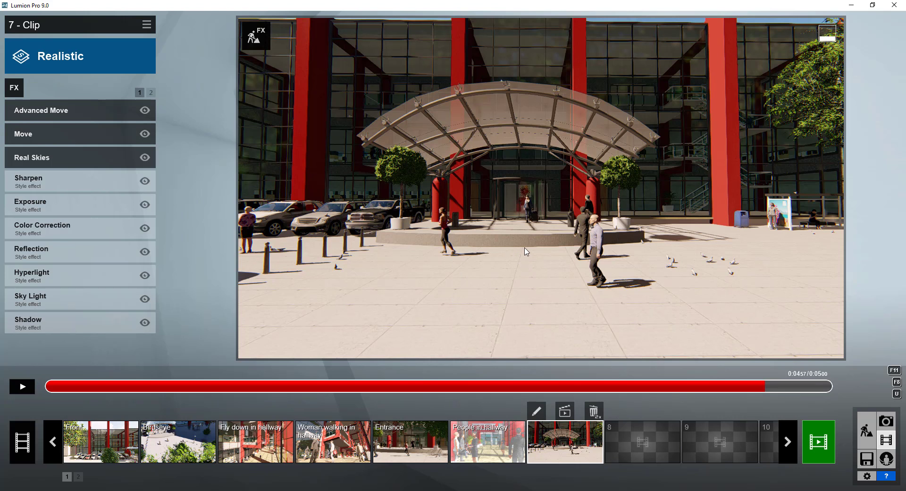
pyautogui.click(536, 410)
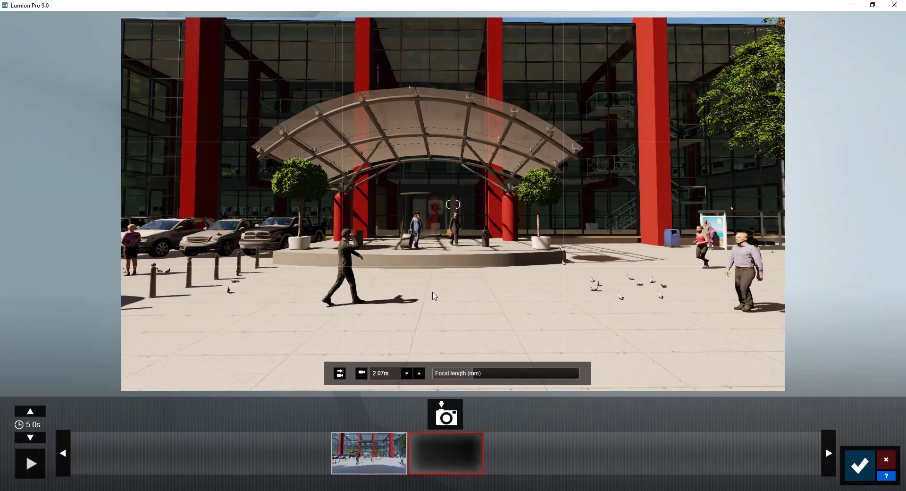
pyautogui.click(468, 373)
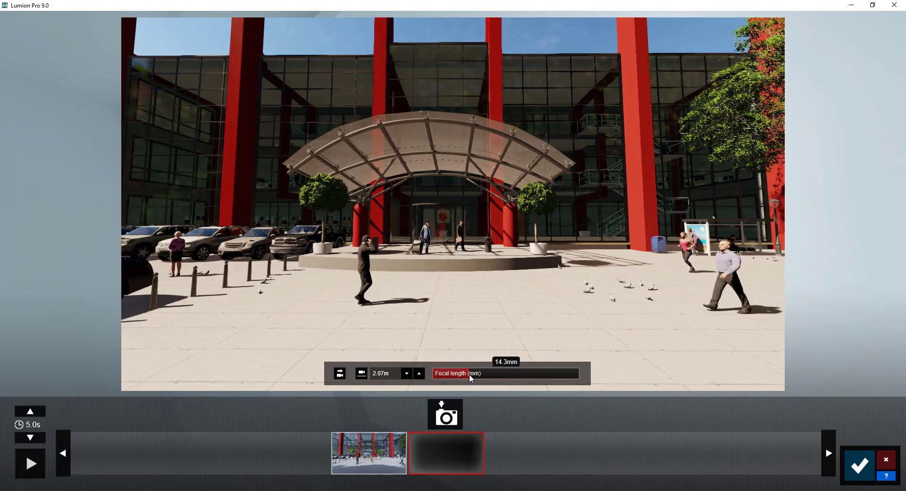
pyautogui.moveTo(470, 374)
pyautogui.mouseDown(button='right')
pyautogui.moveTo(471, 361)
pyautogui.moveTo(465, 374)
pyautogui.mouseUp(button='right')
pyautogui.press('w')
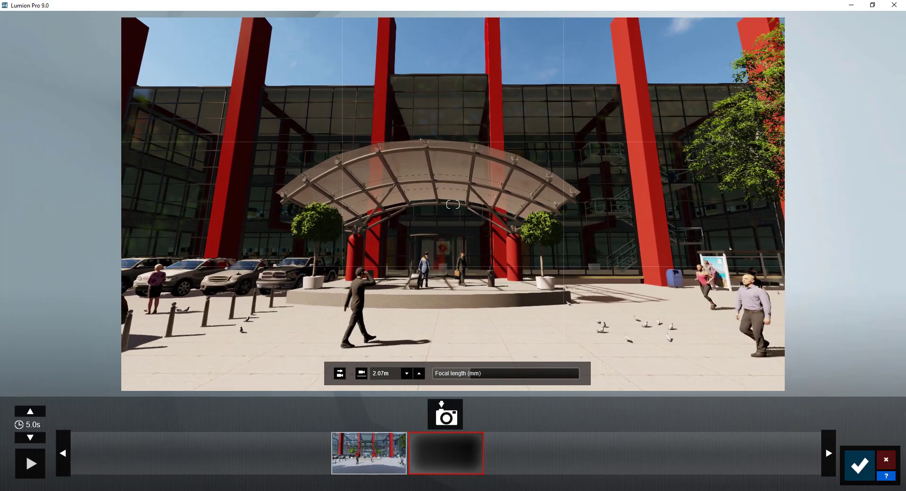
pyautogui.click(371, 454)
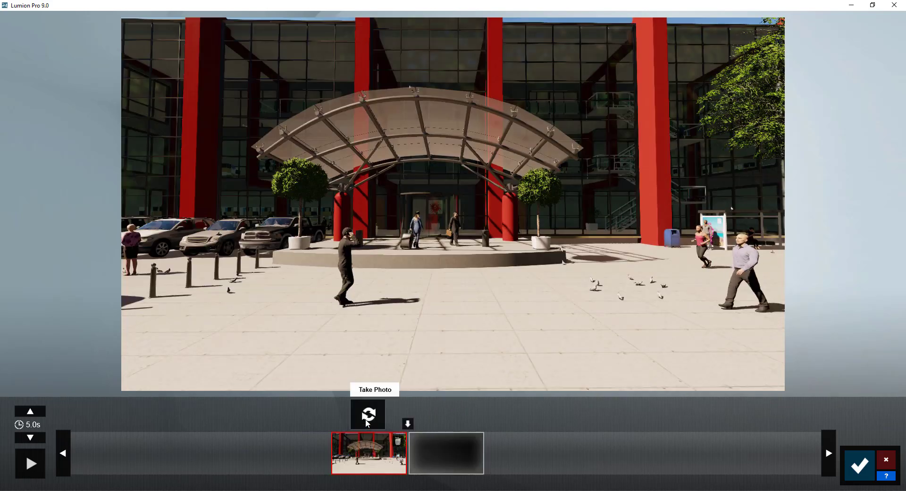
pyautogui.moveTo(367, 423); pyautogui.dragTo(462, 368, button='right')
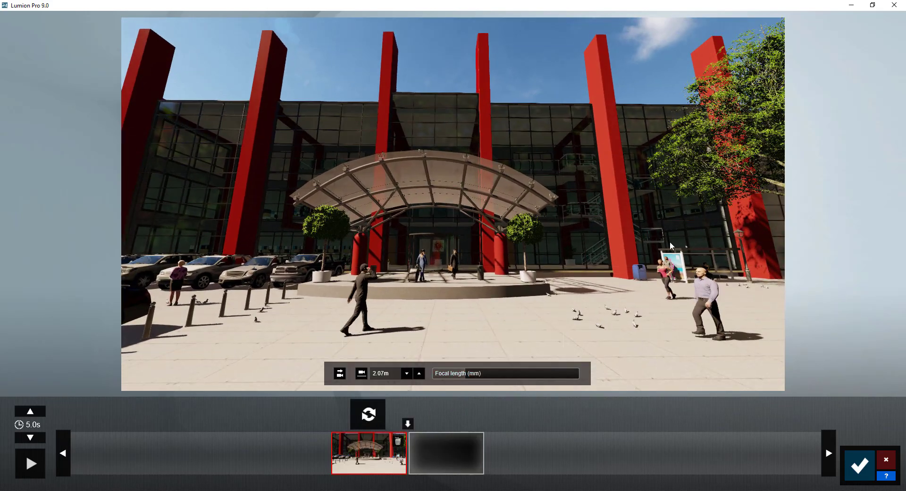
pyautogui.click(368, 415)
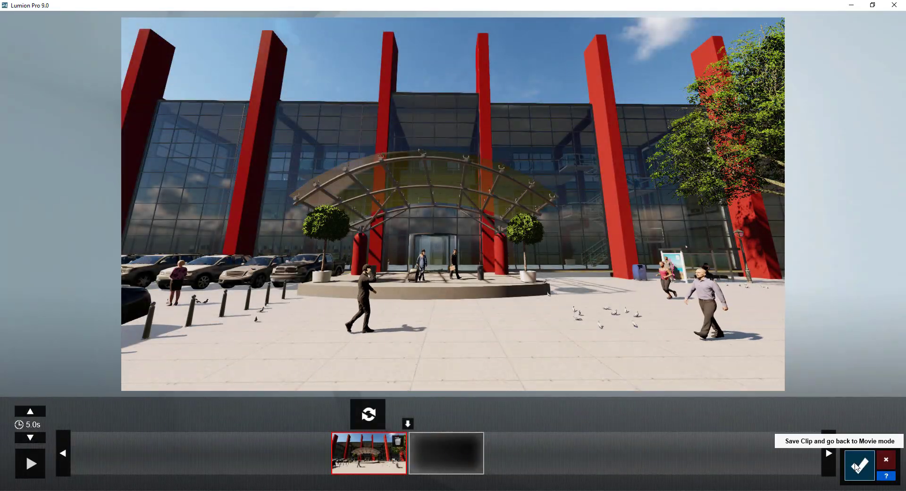
pyautogui.click(859, 465)
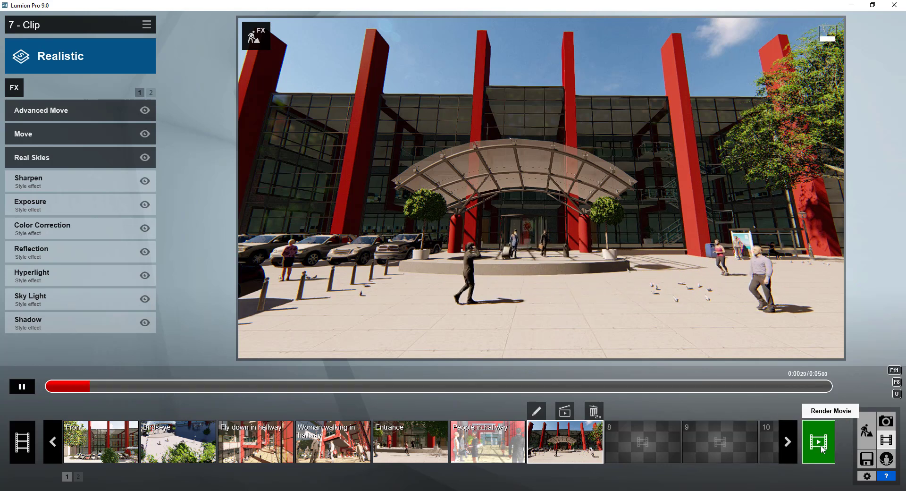
# Step: Rotate the Real Skies heading and replace the sky with the deep-blue, wispy-cloud image from the Cloudy category
pyautogui.click(59, 158)
pyautogui.moveTo(30, 164); pyautogui.dragTo(84, 160)
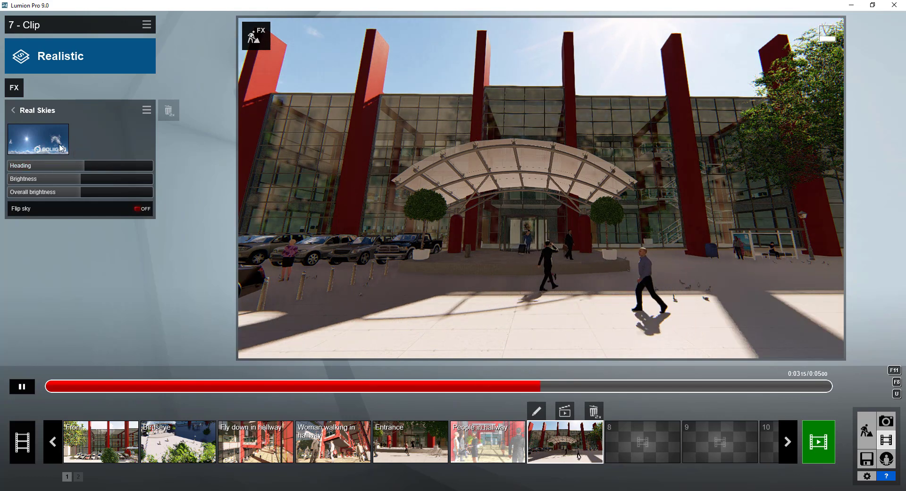
pyautogui.click(66, 150)
pyautogui.click(312, 327)
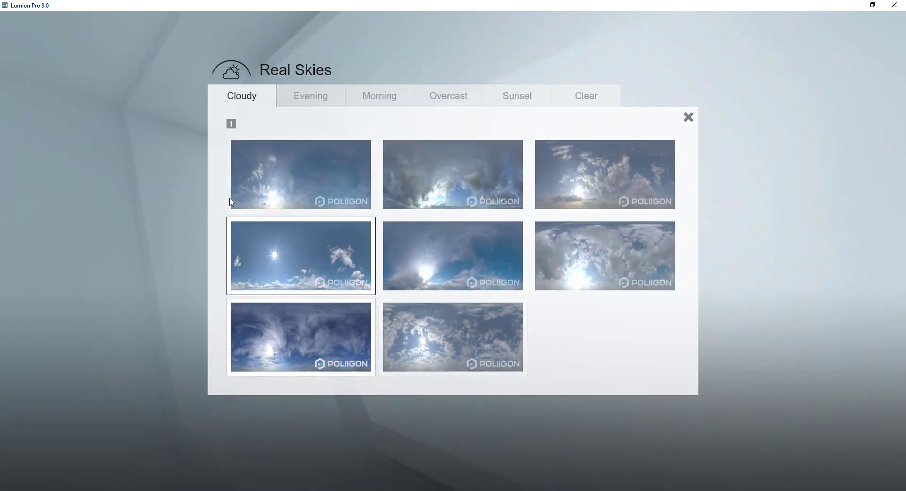
# Step: Set the Real Skies heading to 122.7 so tree shadows fall across the sunlit plaza, and return to the effects list
pyautogui.moveTo(59, 165); pyautogui.dragTo(135, 168)
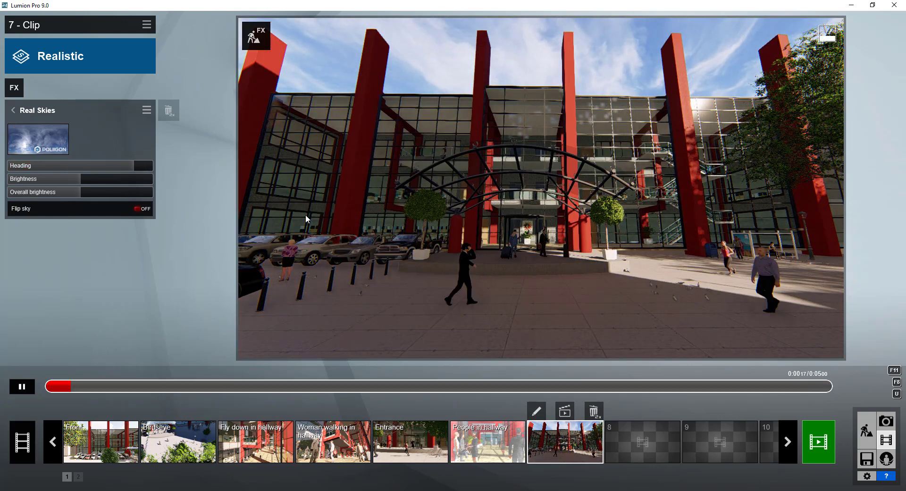
pyautogui.moveTo(130, 167); pyautogui.dragTo(130, 166)
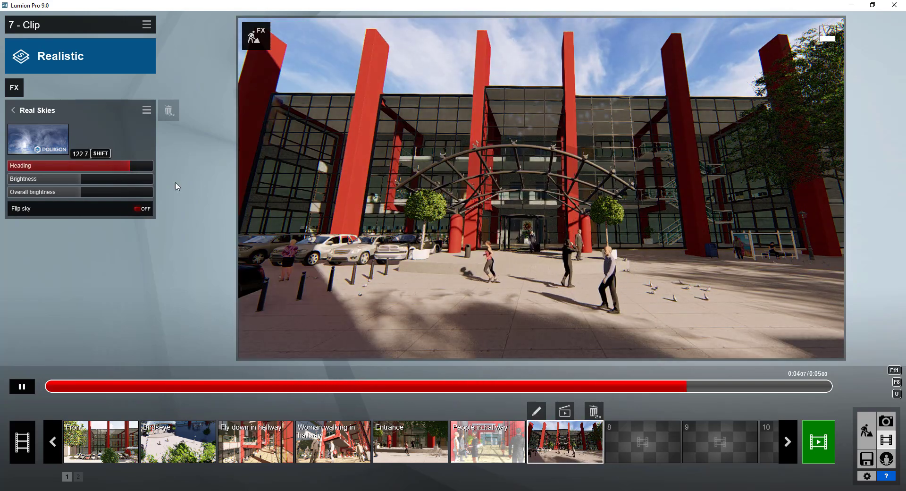
pyautogui.click(33, 109)
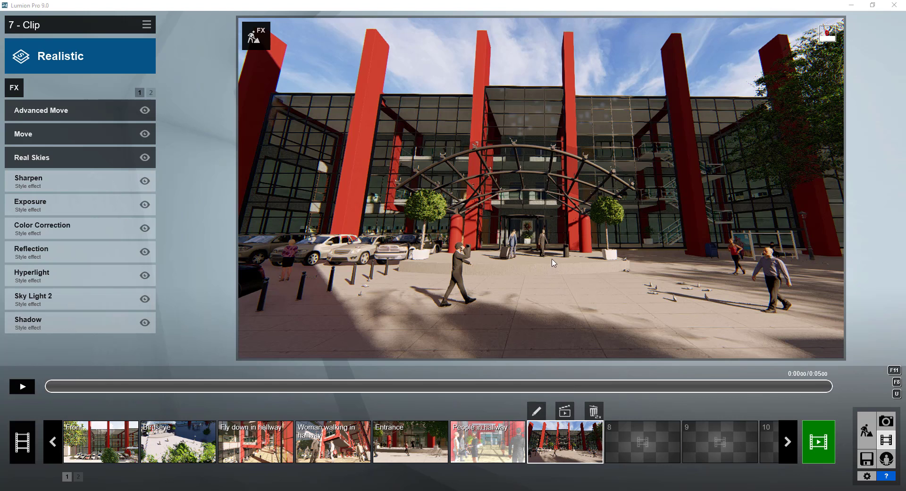
# Step: Render the entire clip as a Full HD 1920x1080 MP4 at 30 fps, overwriting the existing Walking Video file
pyautogui.click(564, 412)
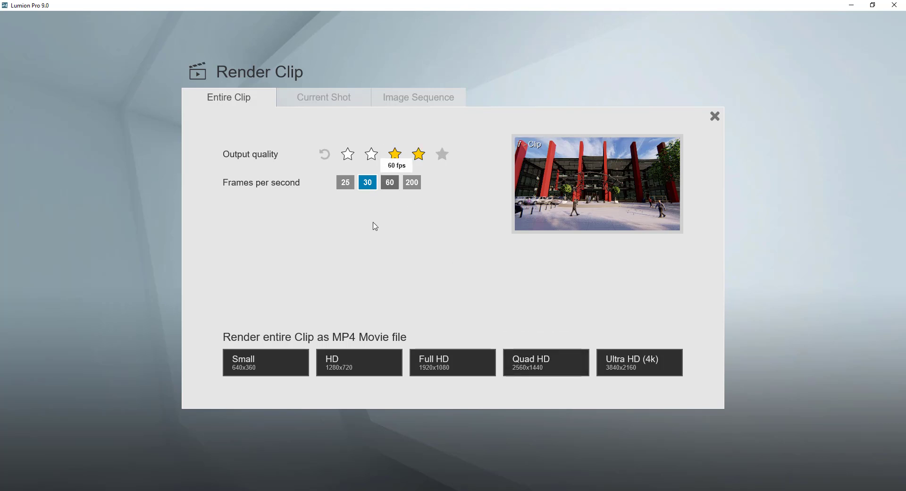
pyautogui.click(430, 378)
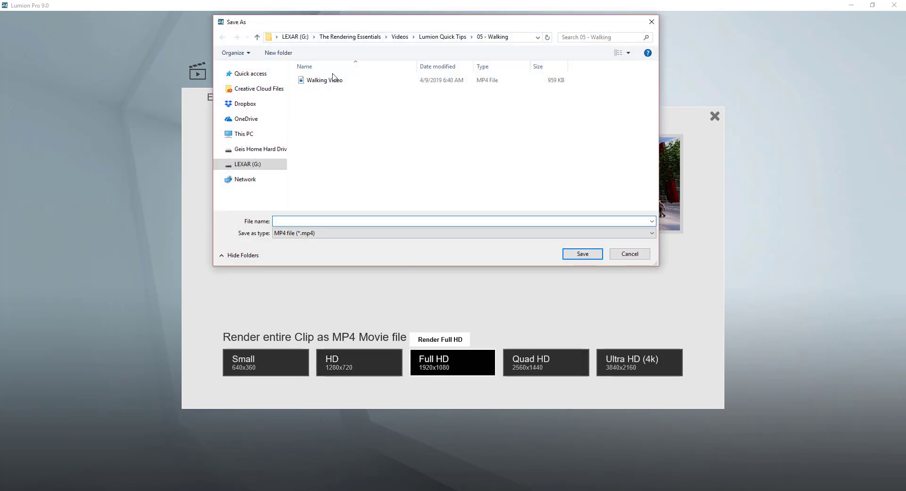
pyautogui.doubleClick(329, 80)
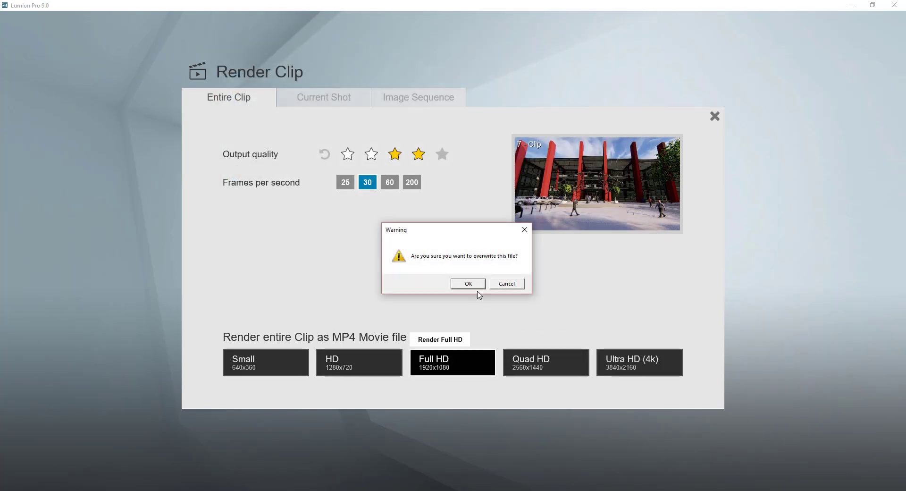
pyautogui.click(460, 282)
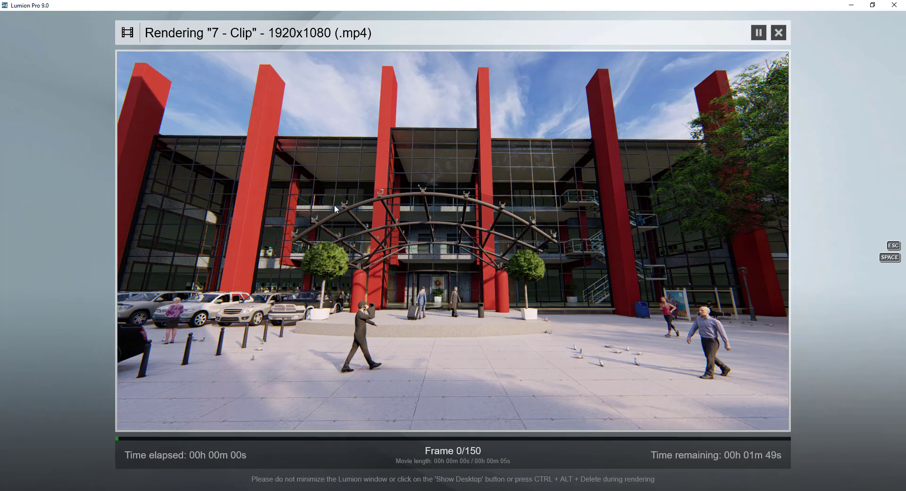